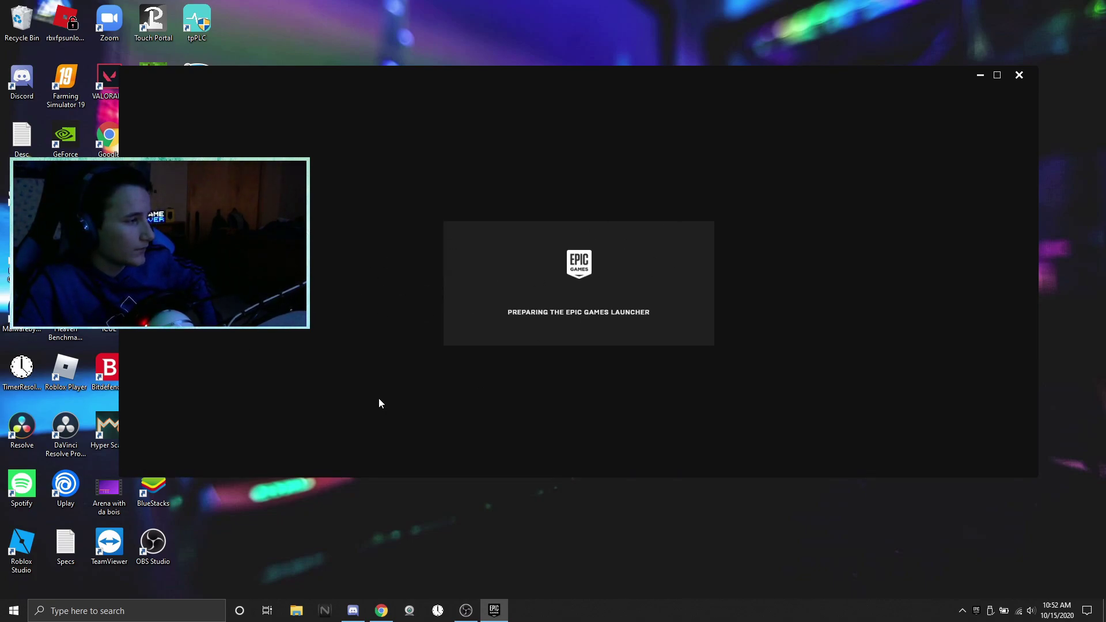
- Review Fortnite's installation options (Core and Battle Royale, 96.16 GB) and close them unchanged
click(185, 225)
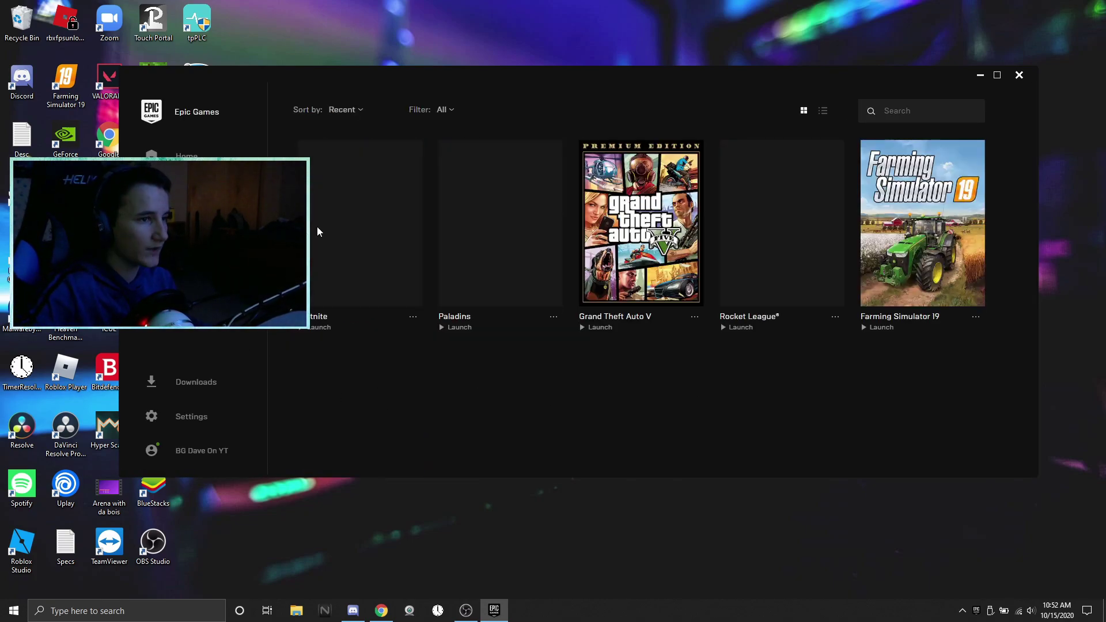
click(413, 317)
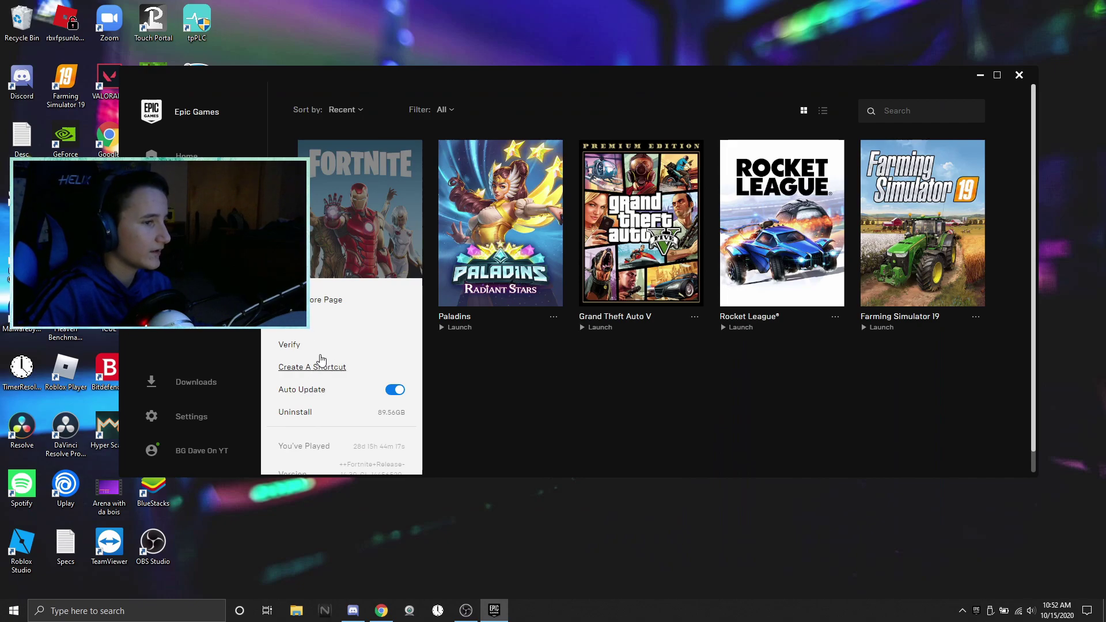
click(303, 331)
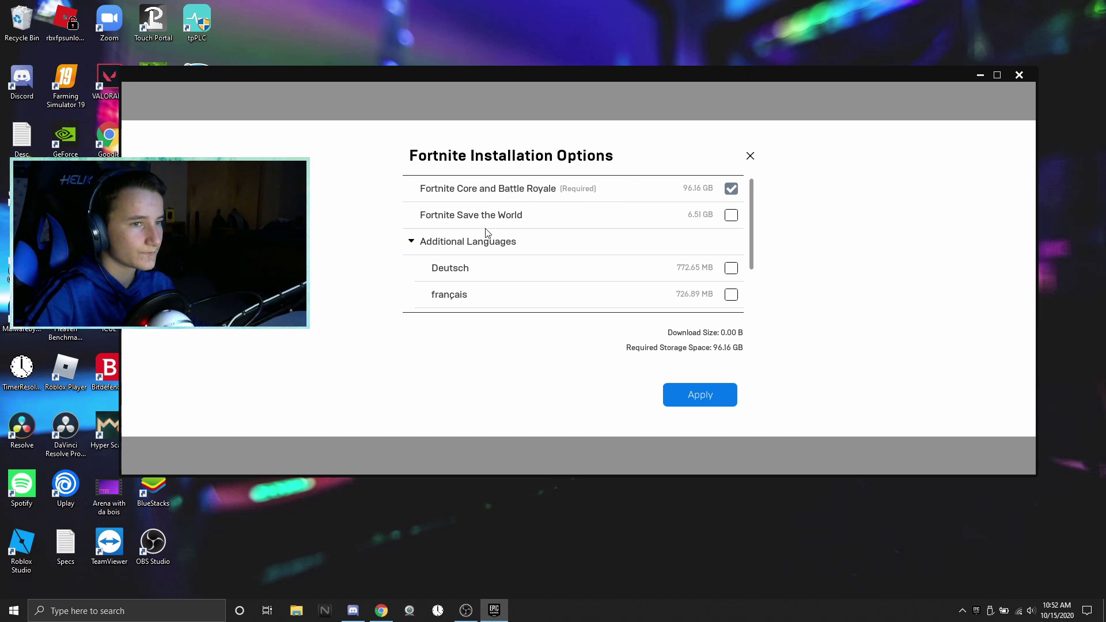
click(751, 156)
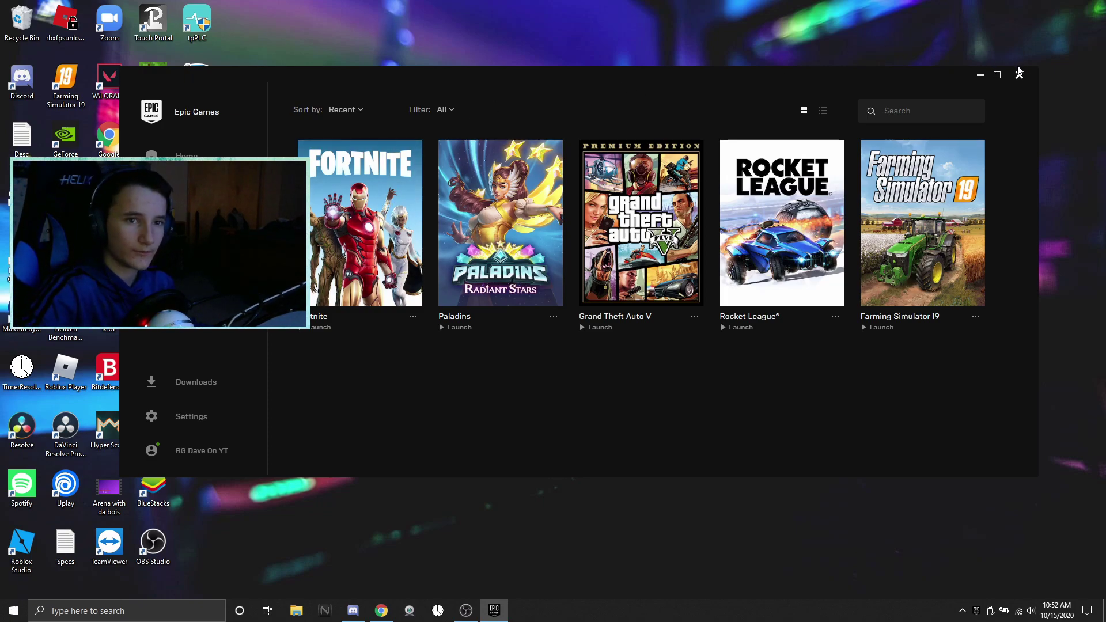
- Launch NVIDIA Control Panel from the desktop context menu to the Sceptre M24's Change Resolution page
click(980, 75)
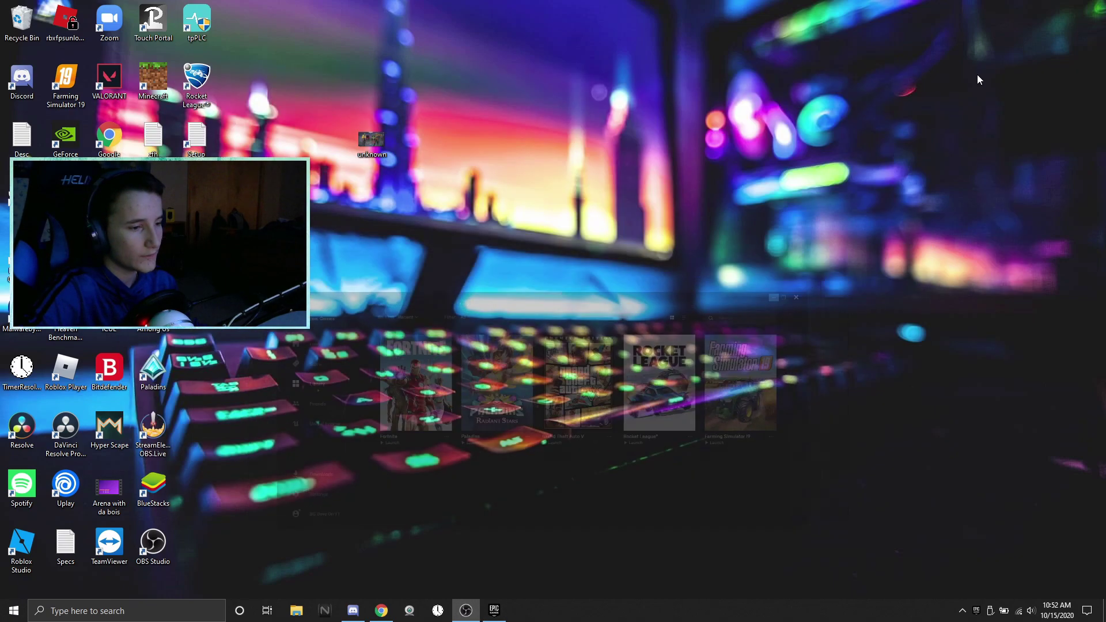
right_click(593, 344)
click(614, 422)
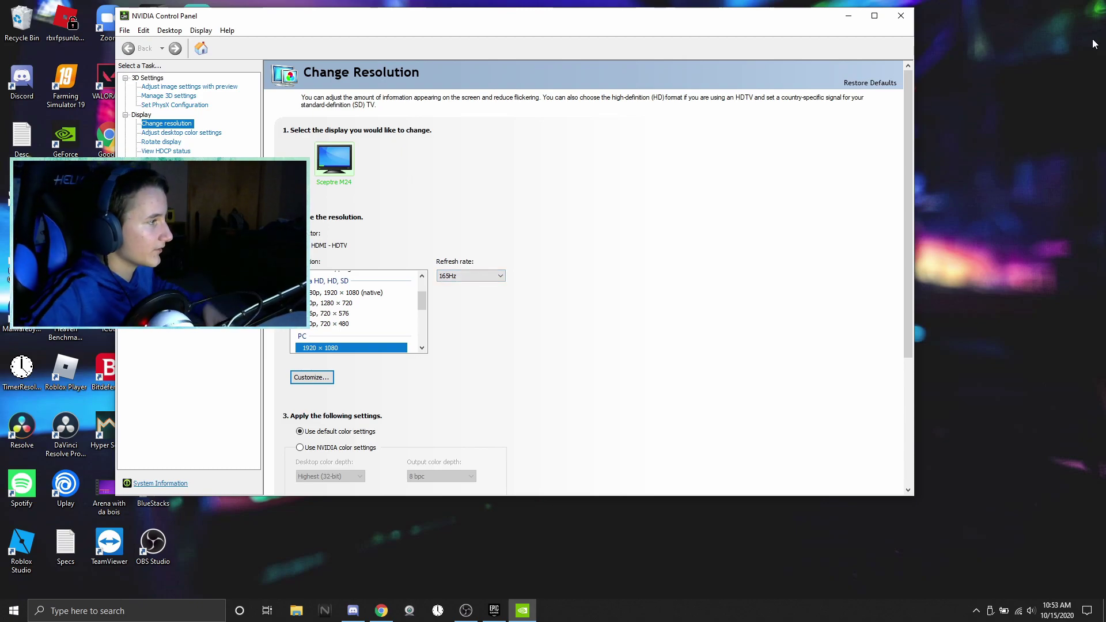
scroll(323, 305, up, 2)
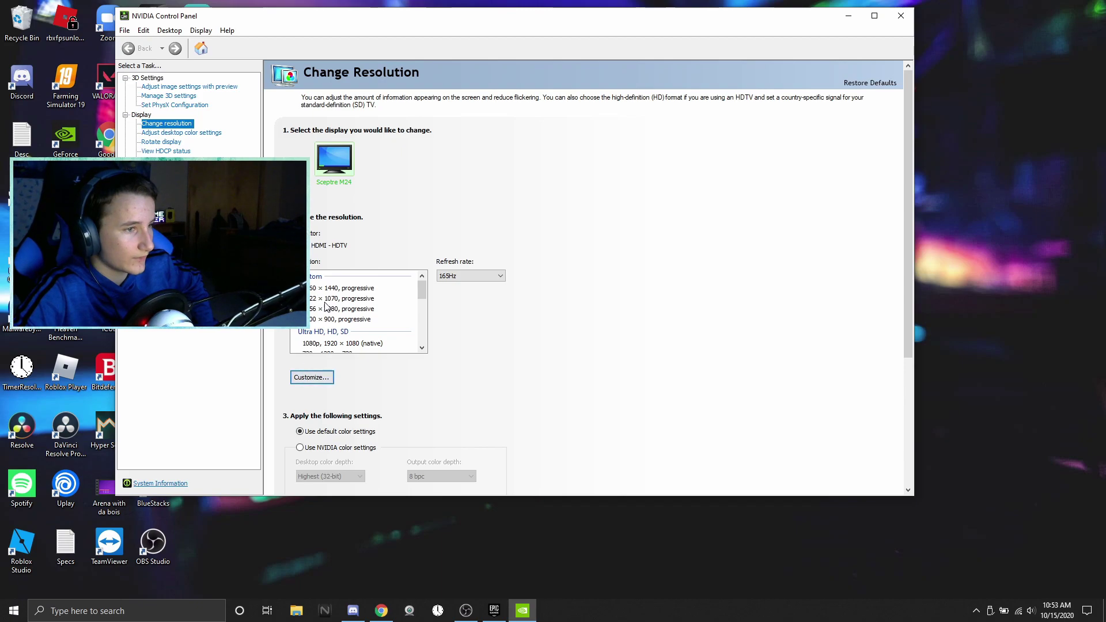
- Open Customize and enable 'Enable resolutions not exposed by the display'
click(312, 378)
click(397, 347)
click(398, 347)
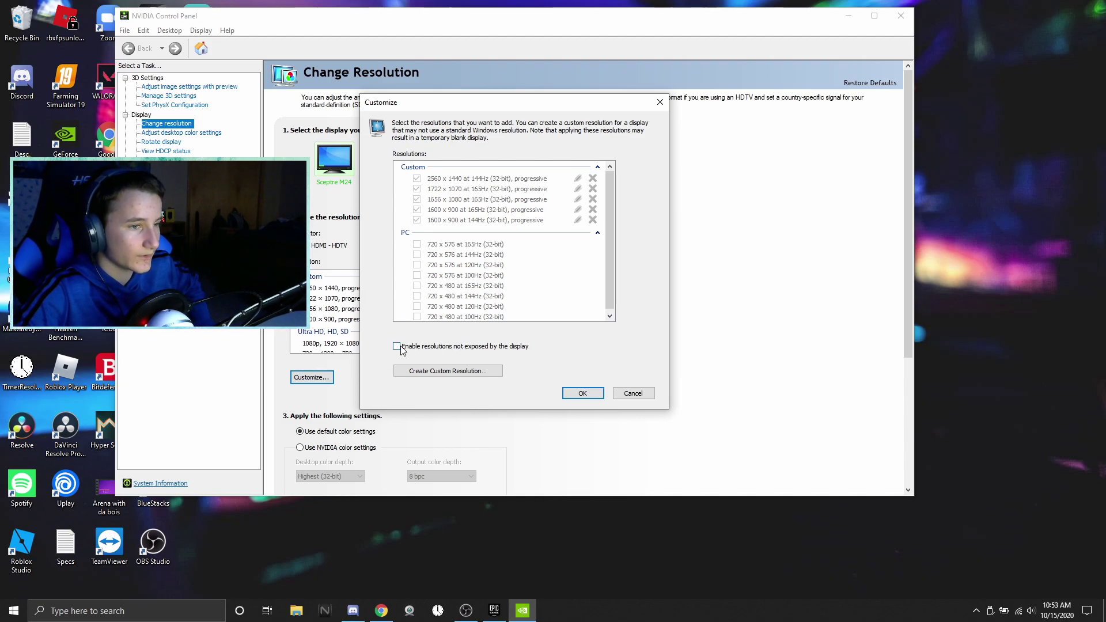
click(399, 348)
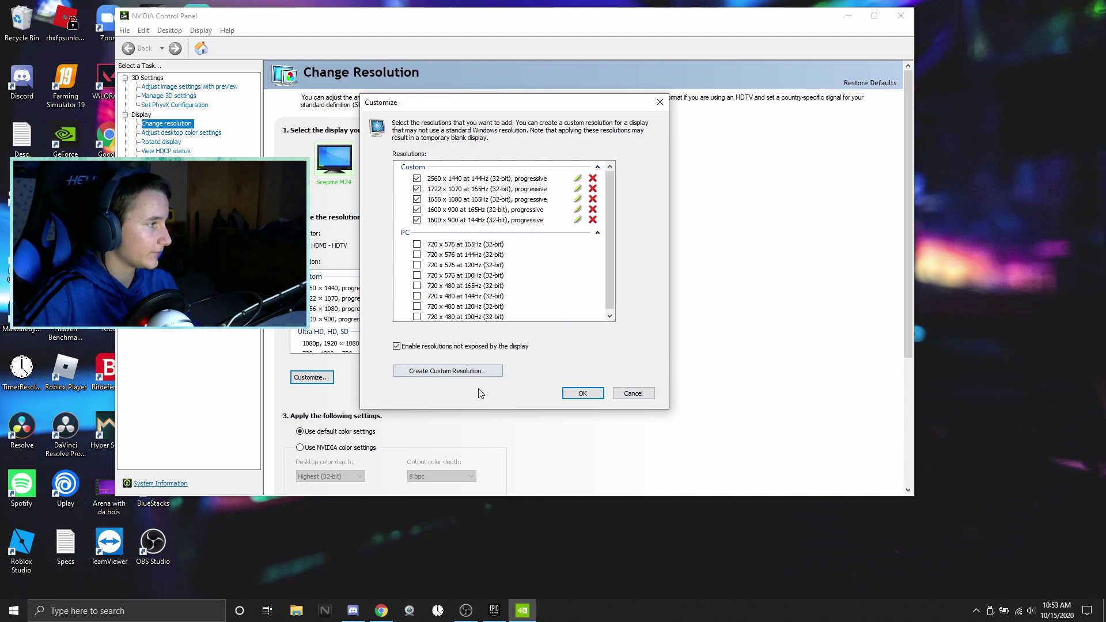
- Create a custom 1722 × 1070 resolution at 165 Hz and test it
click(449, 373)
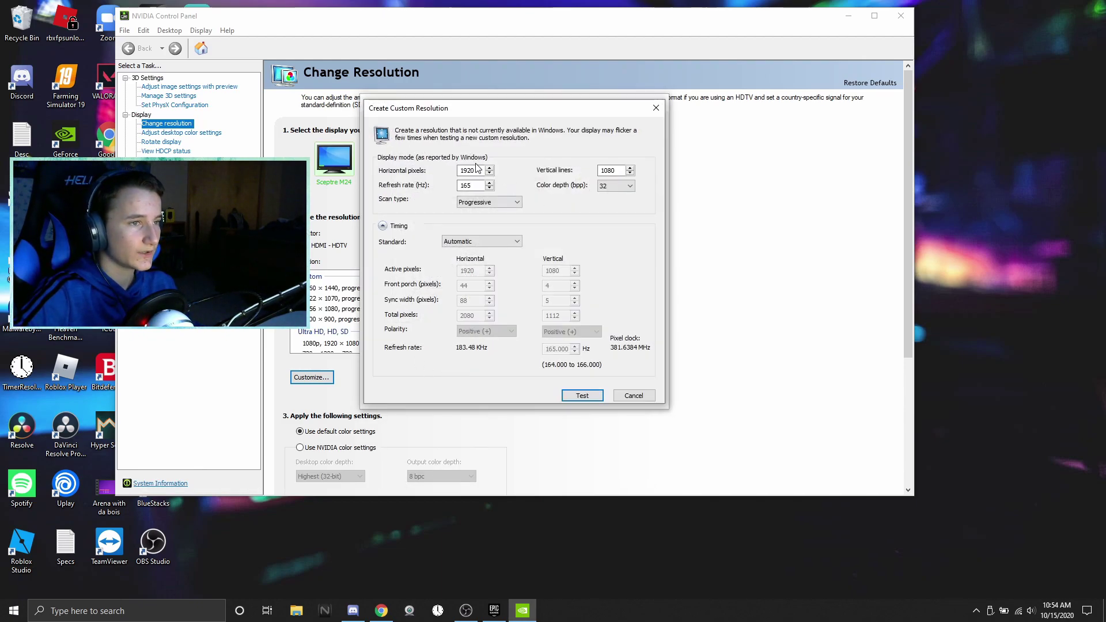
drag(477, 168, 435, 169)
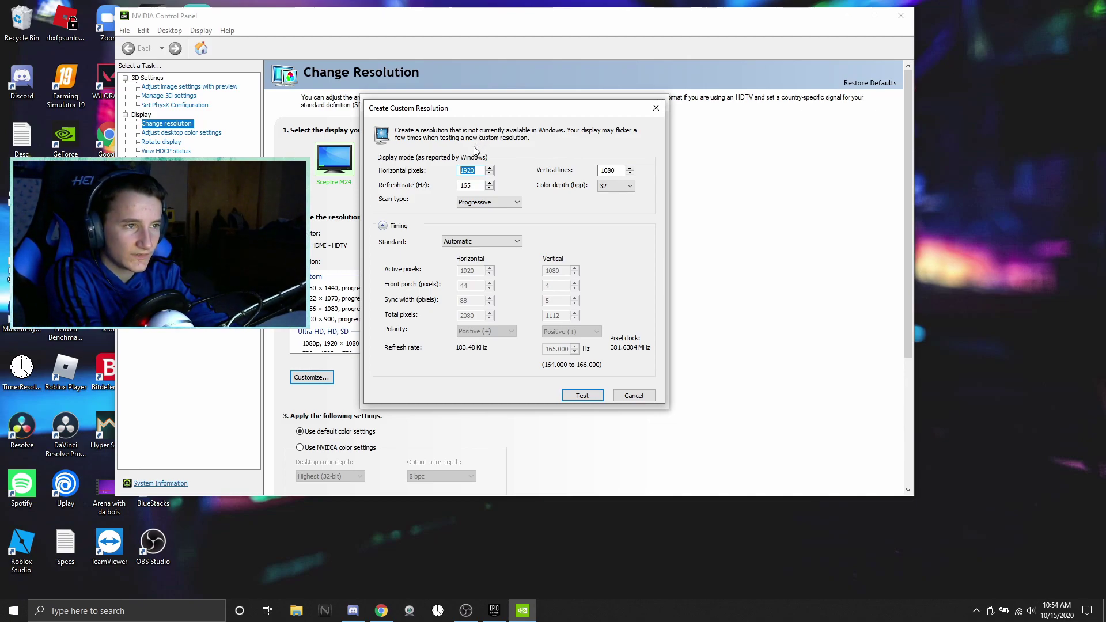
text(1)
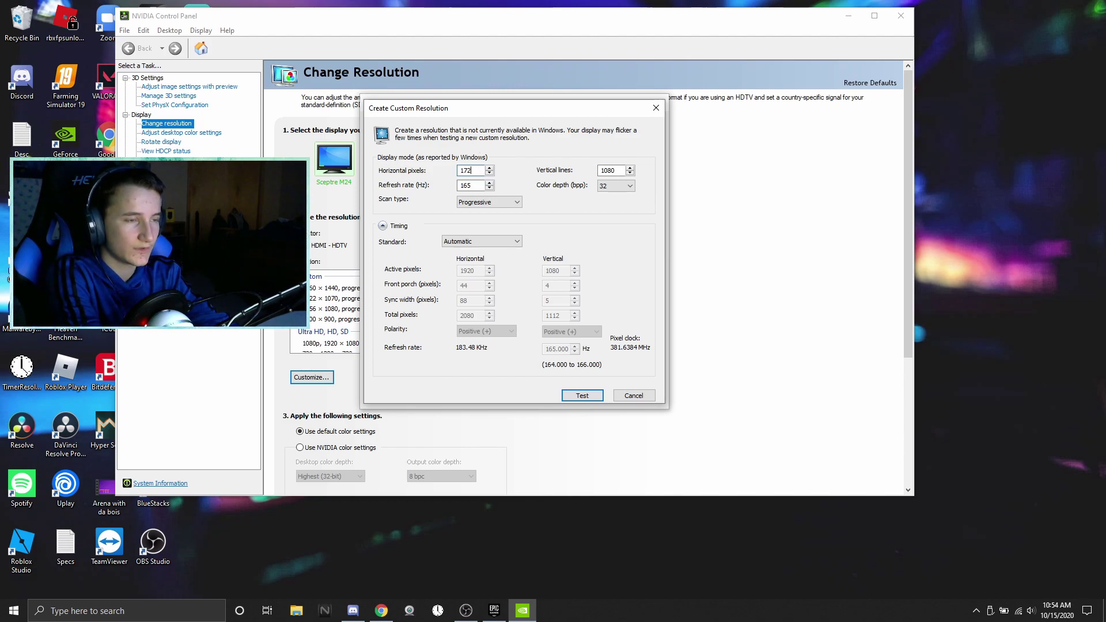
click(614, 171)
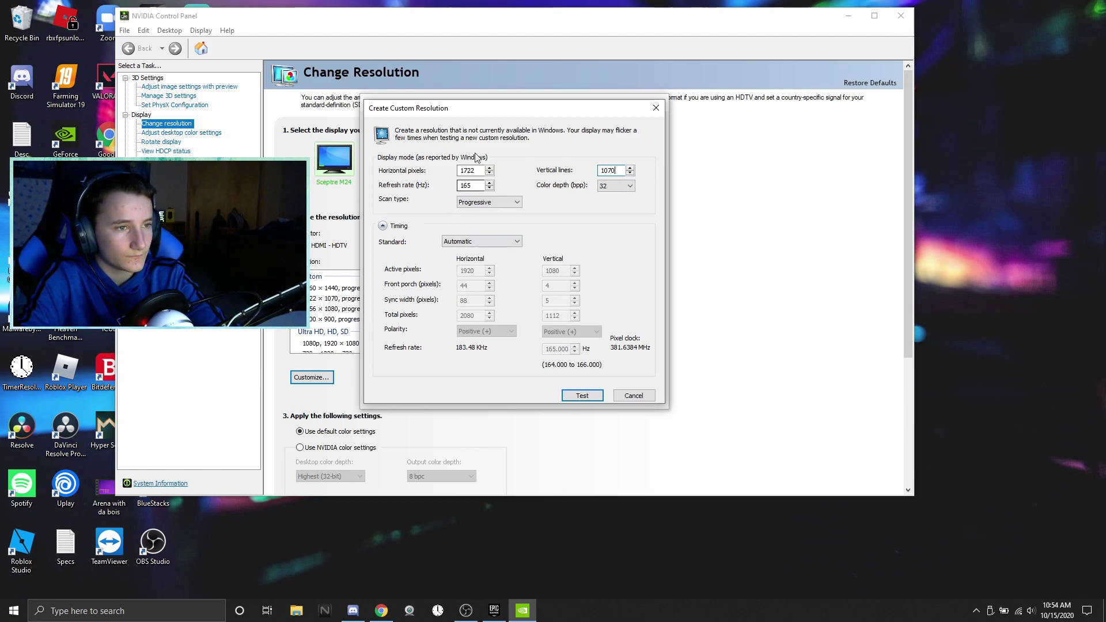
click(578, 395)
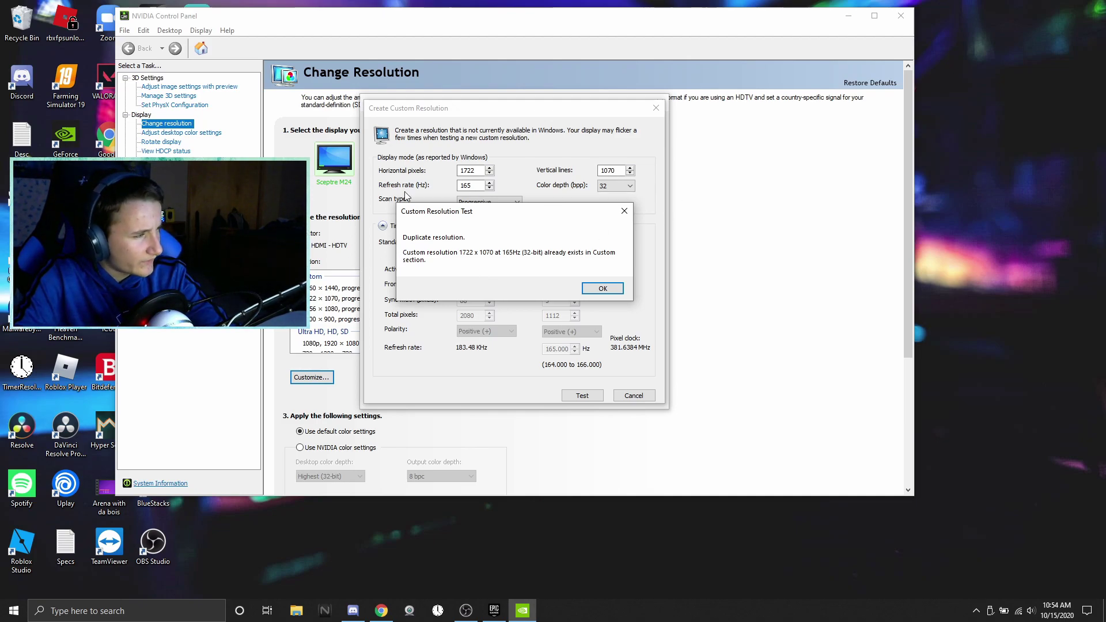
- Dismiss the duplicate warning, cancel both custom resolution dialogs, and select 1722 × 1070
drag(566, 216, 552, 277)
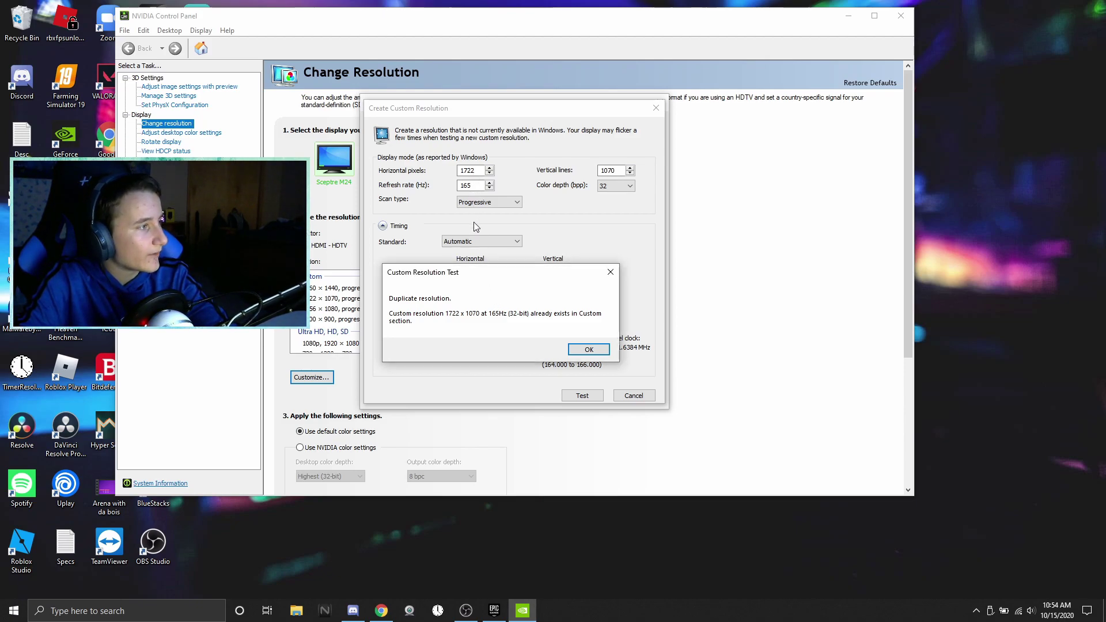
drag(489, 280, 510, 208)
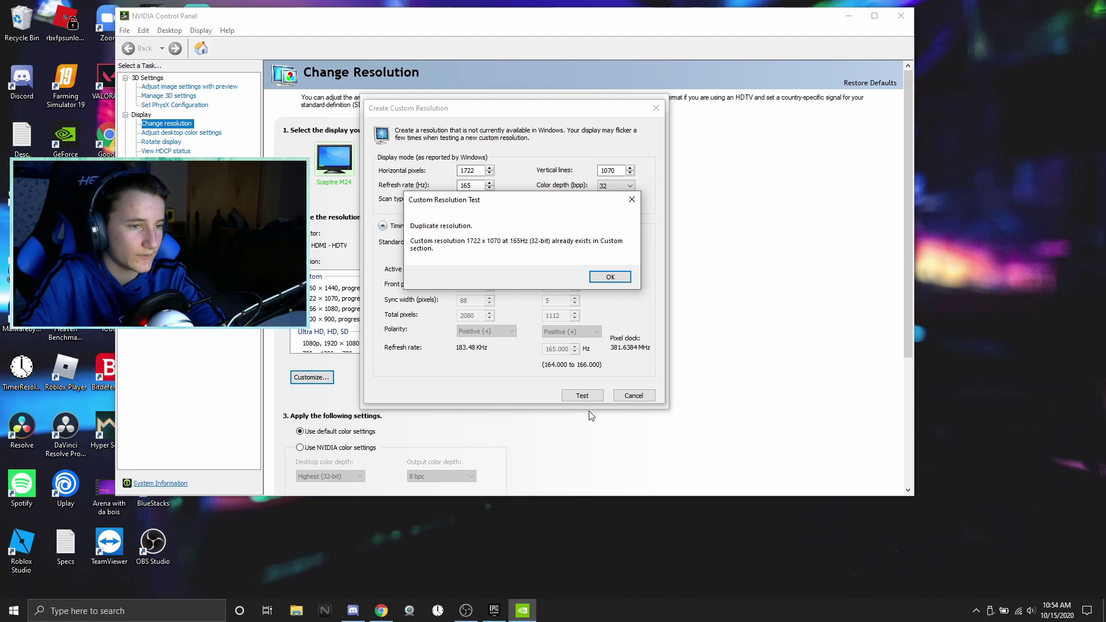
click(595, 279)
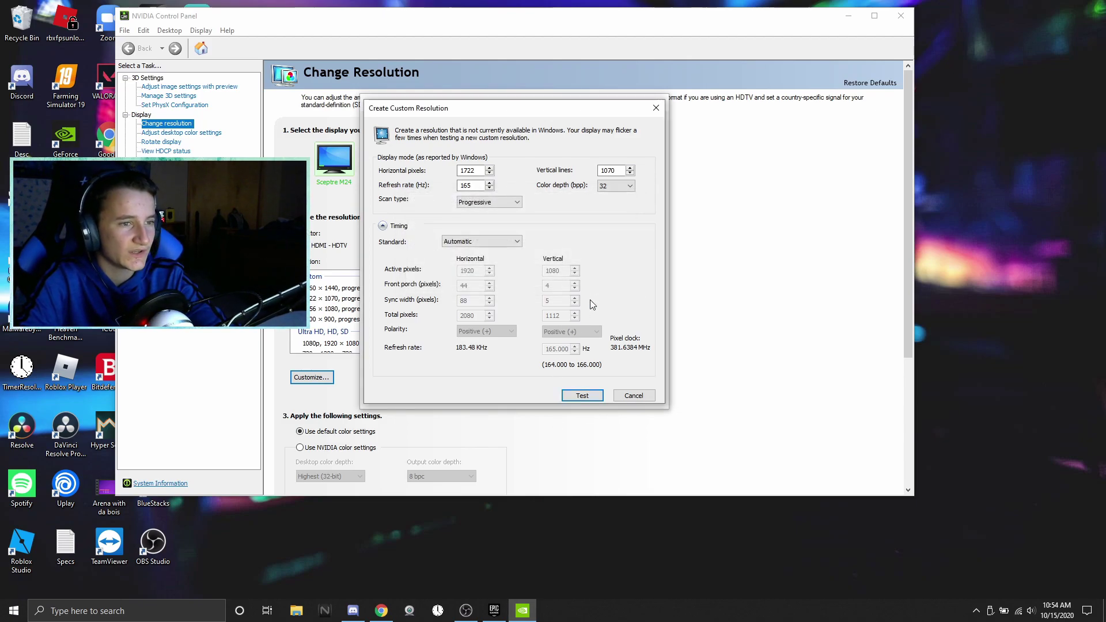
click(631, 396)
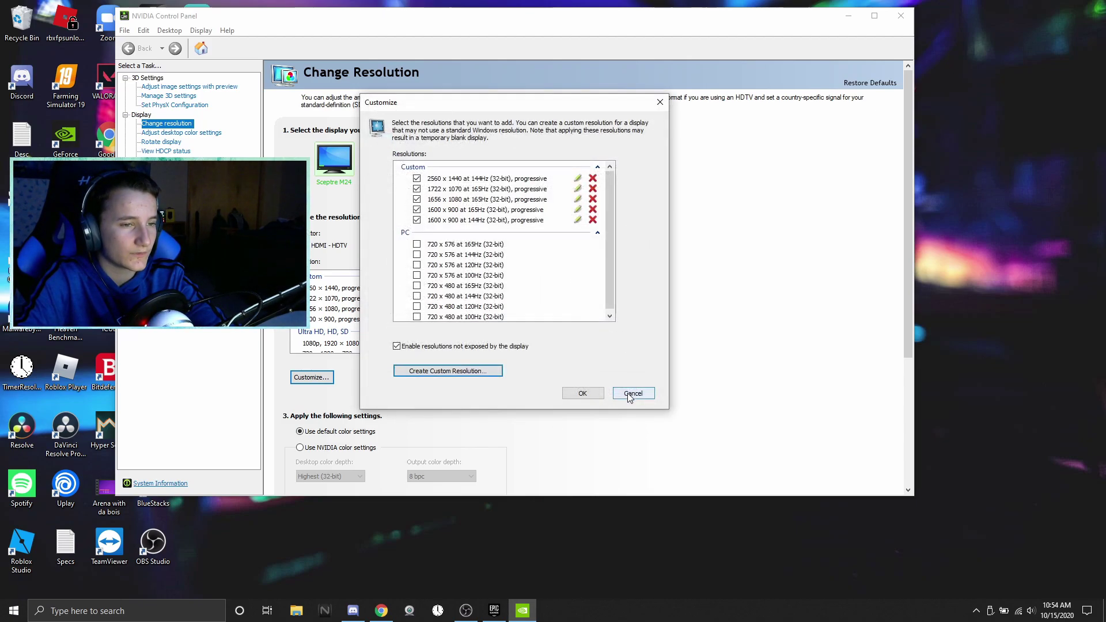
click(632, 394)
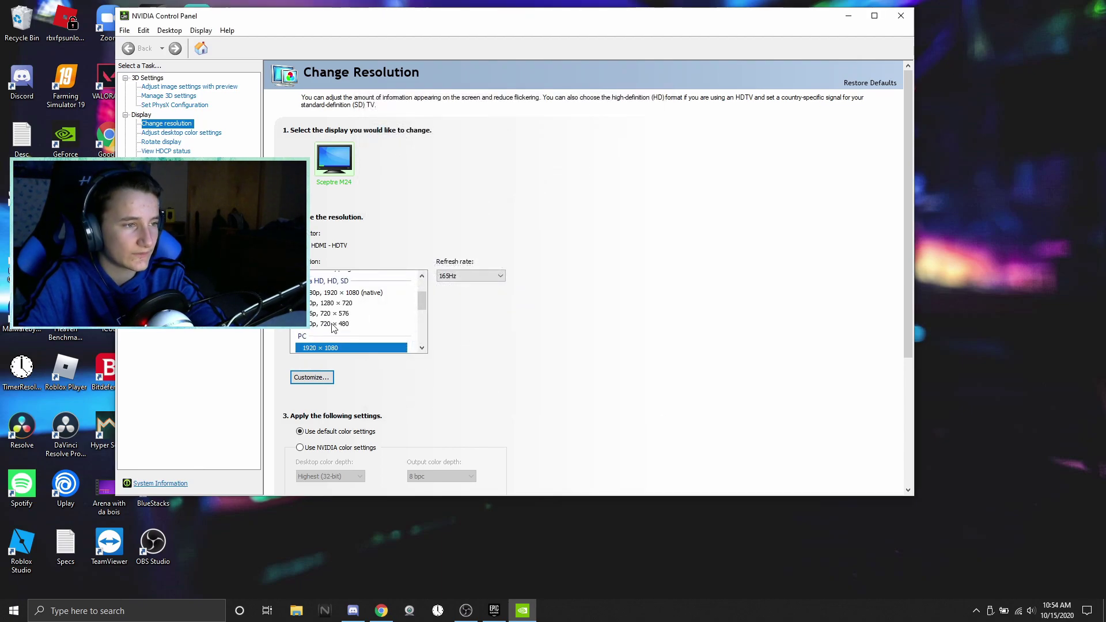
scroll(345, 316, up, 2)
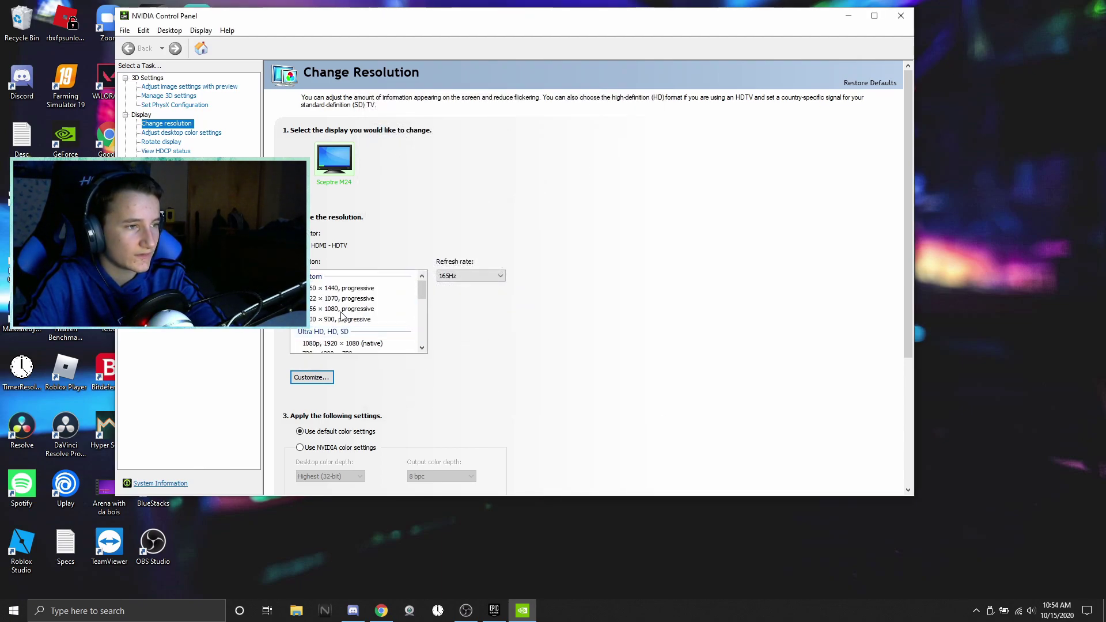
click(337, 299)
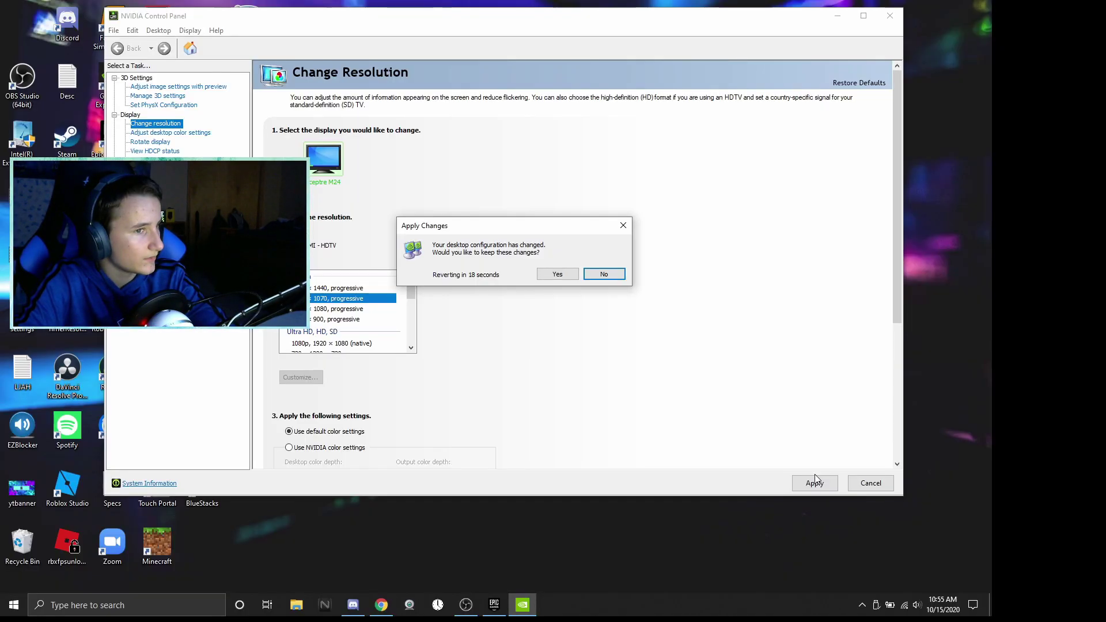
- Keep the 1722 × 1070 change, pick 1920 × 1080 native, confirm, and close the control panel
click(573, 279)
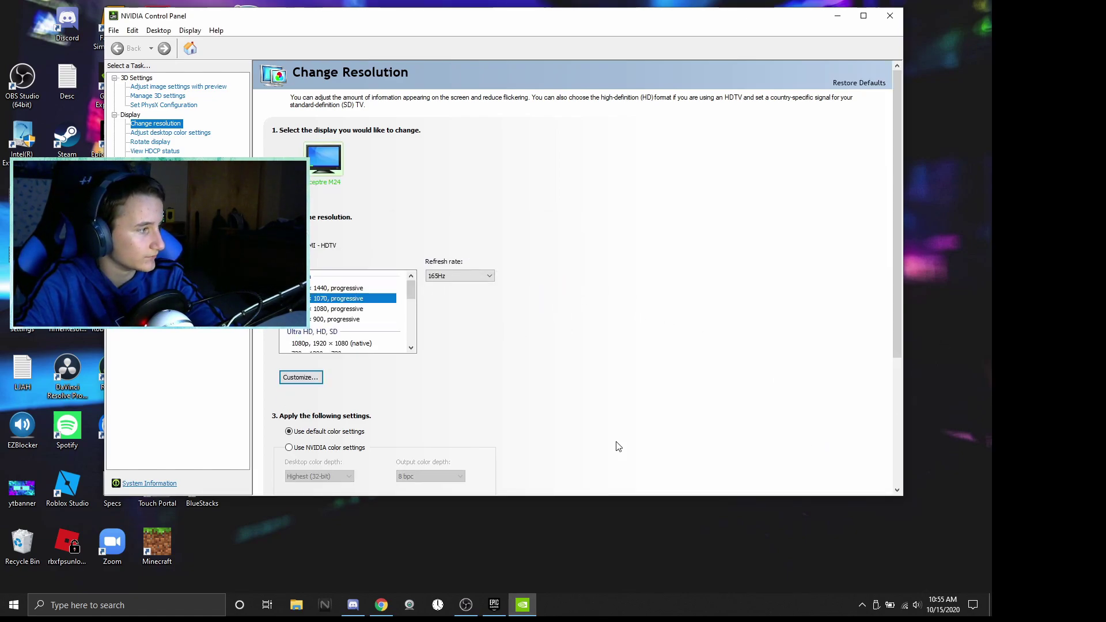
scroll(715, 226, down, 3)
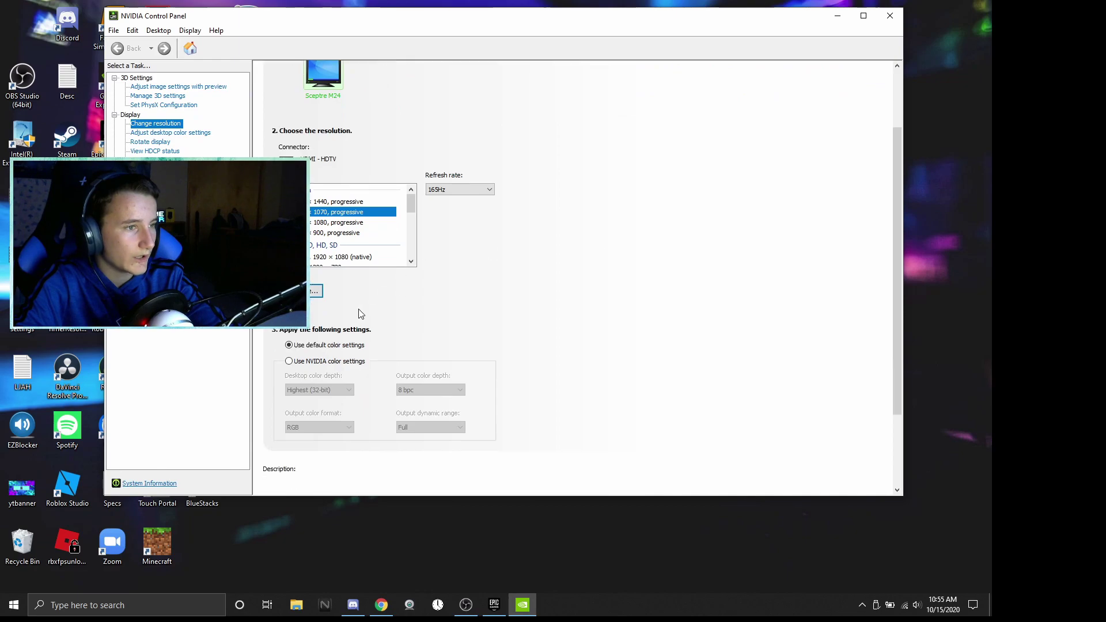
scroll(337, 233, down, 1)
click(338, 228)
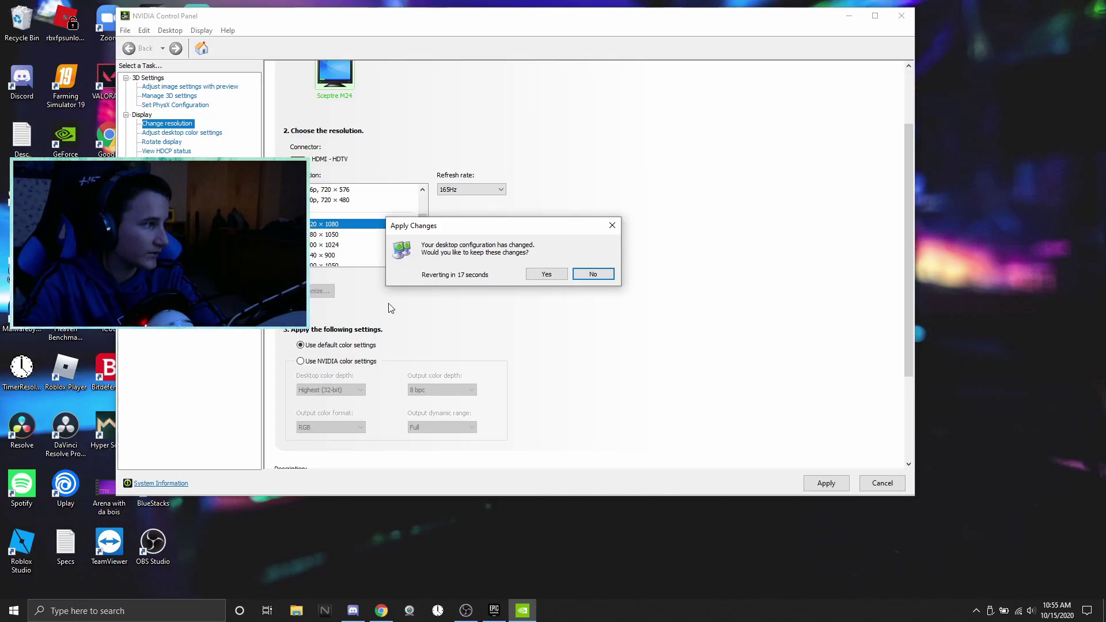
click(546, 274)
click(911, 18)
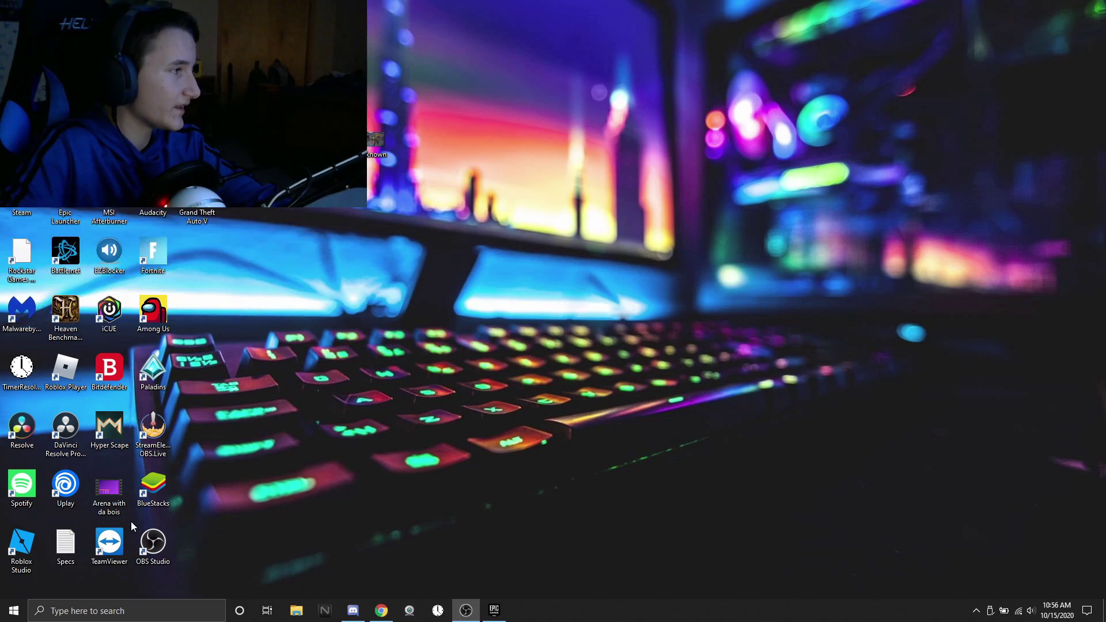
- Run %localappdata% to open the Local folder in File Explorer
click(297, 611)
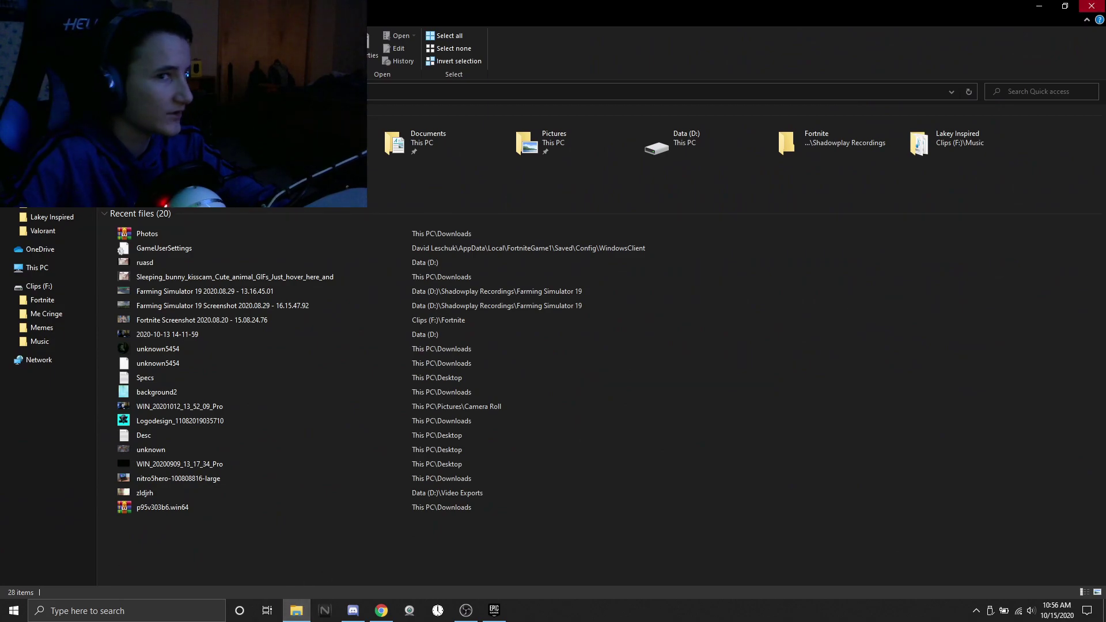
click(1092, 6)
key(super+r)
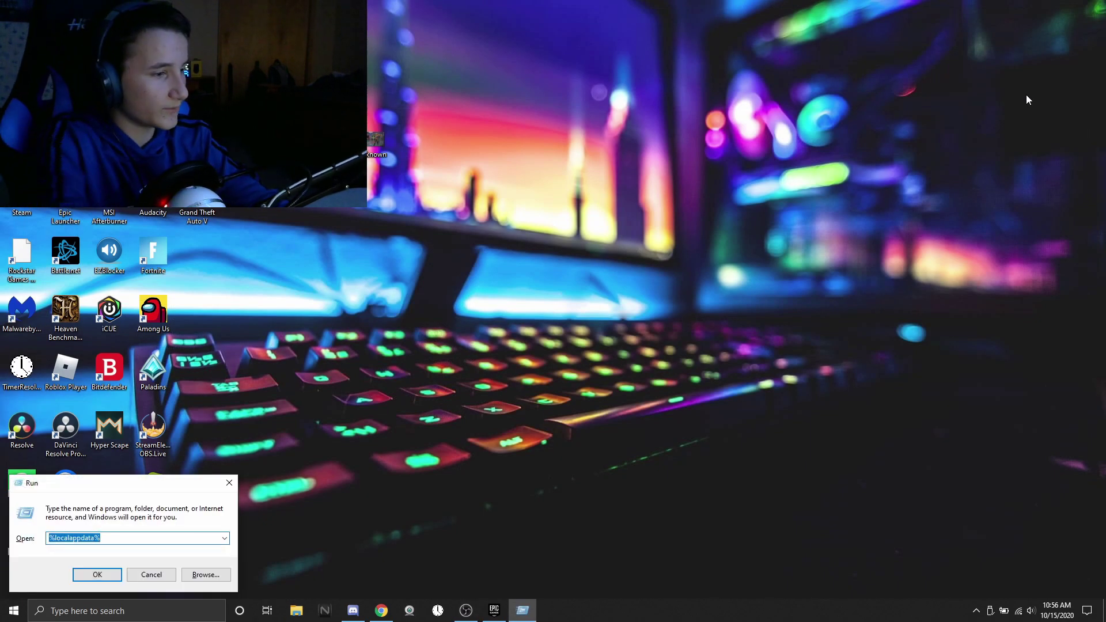
text(%localappdata)
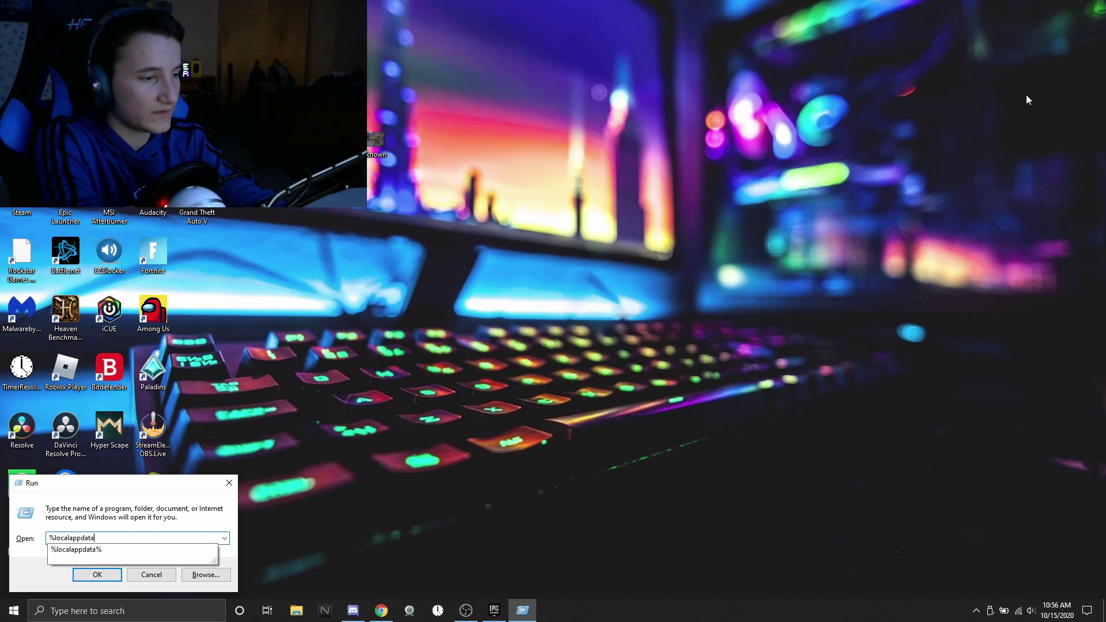
text(%)
key(Return)
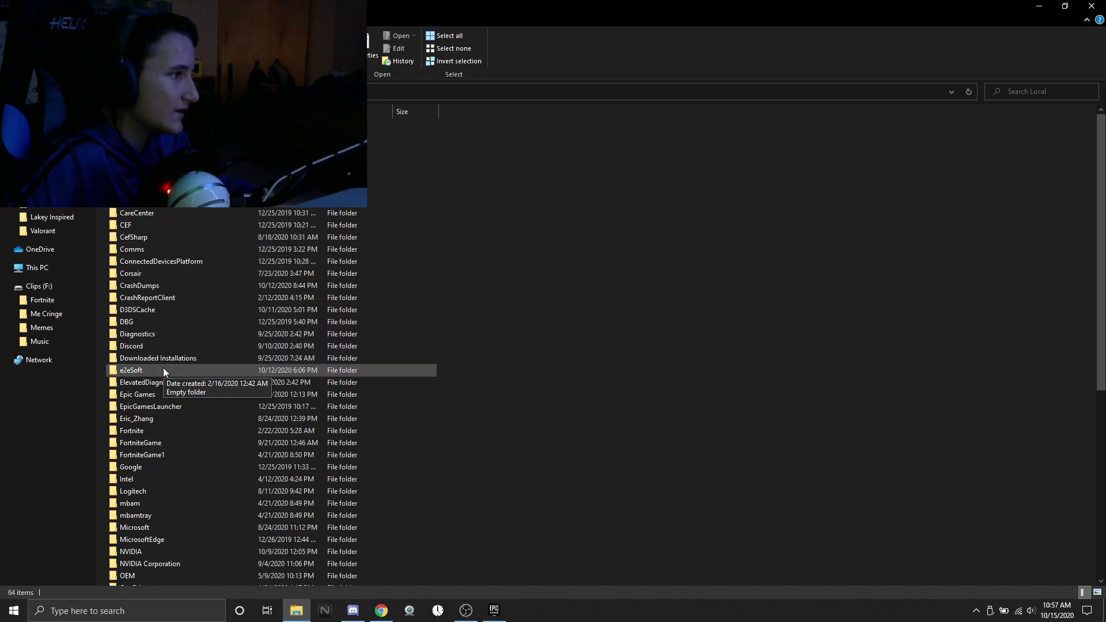
- Navigate into FortniteGame1\Saved\Config\WindowsClient in File Explorer
scroll(164, 368, down, 2)
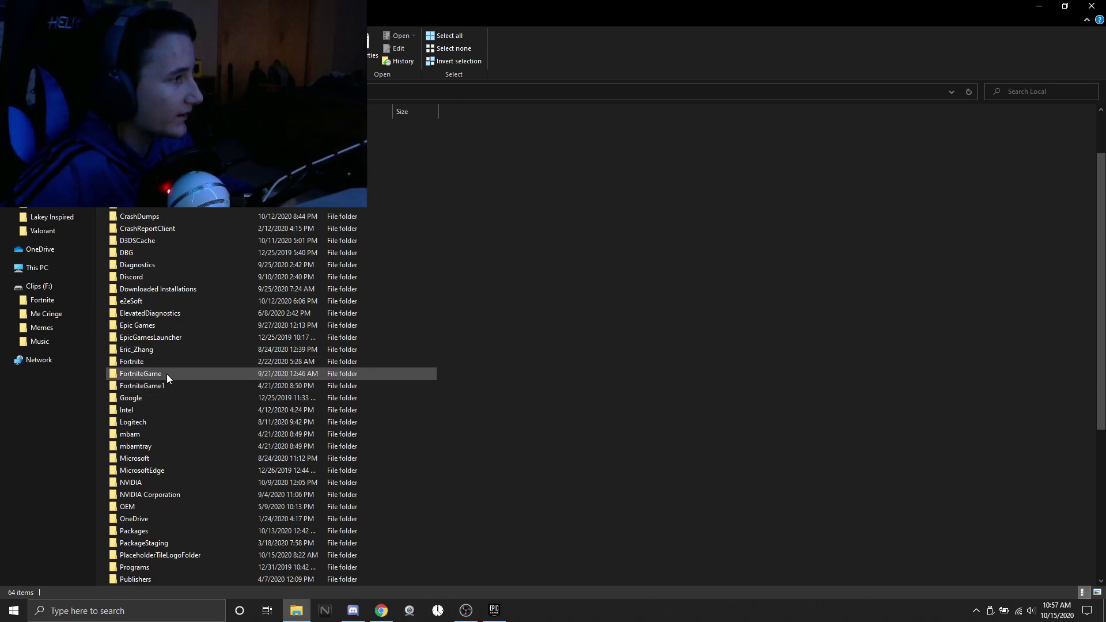
right_click(167, 376)
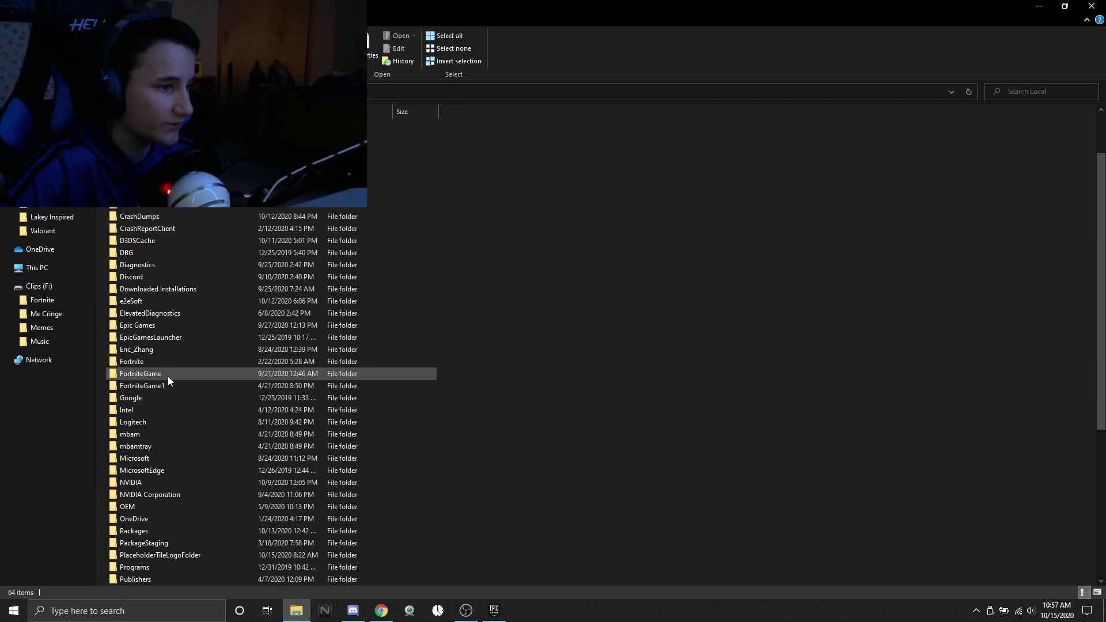
click(469, 452)
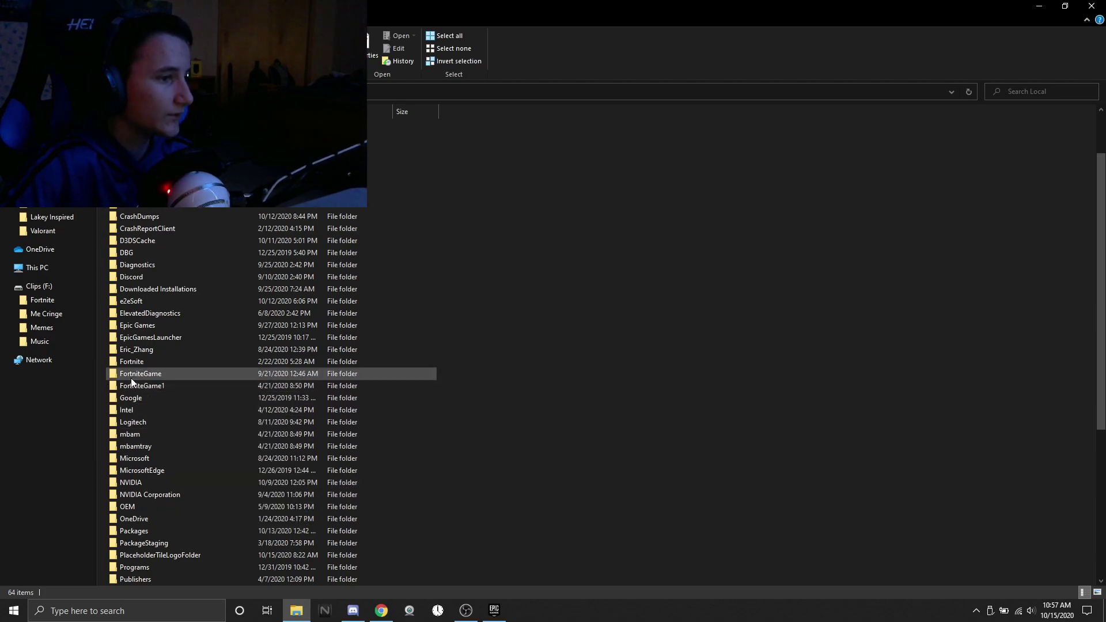
double_click(174, 386)
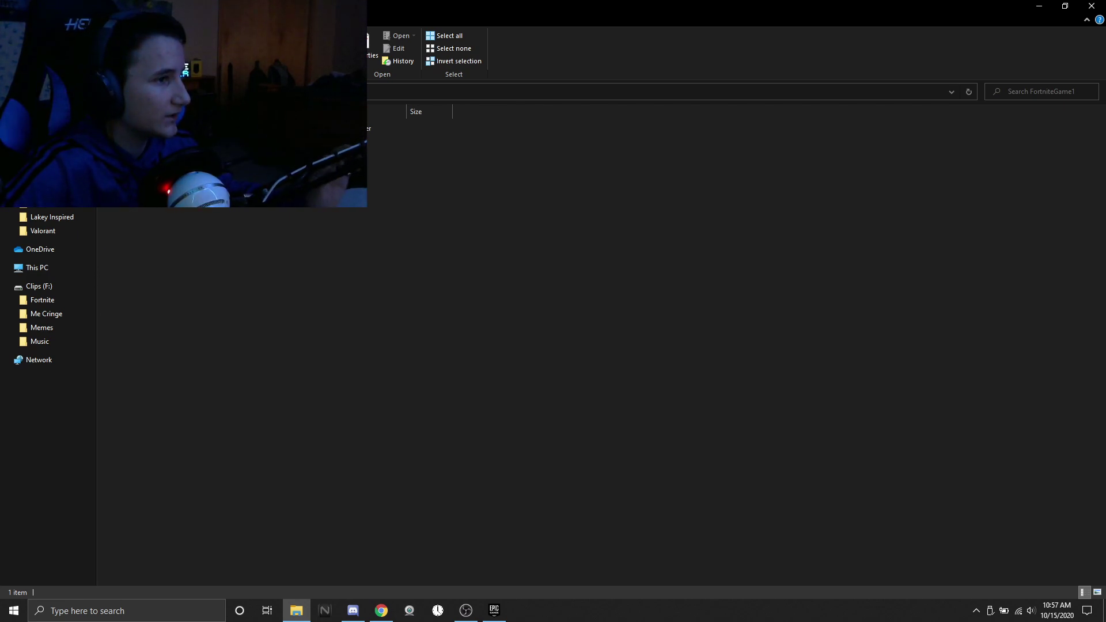
click(403, 128)
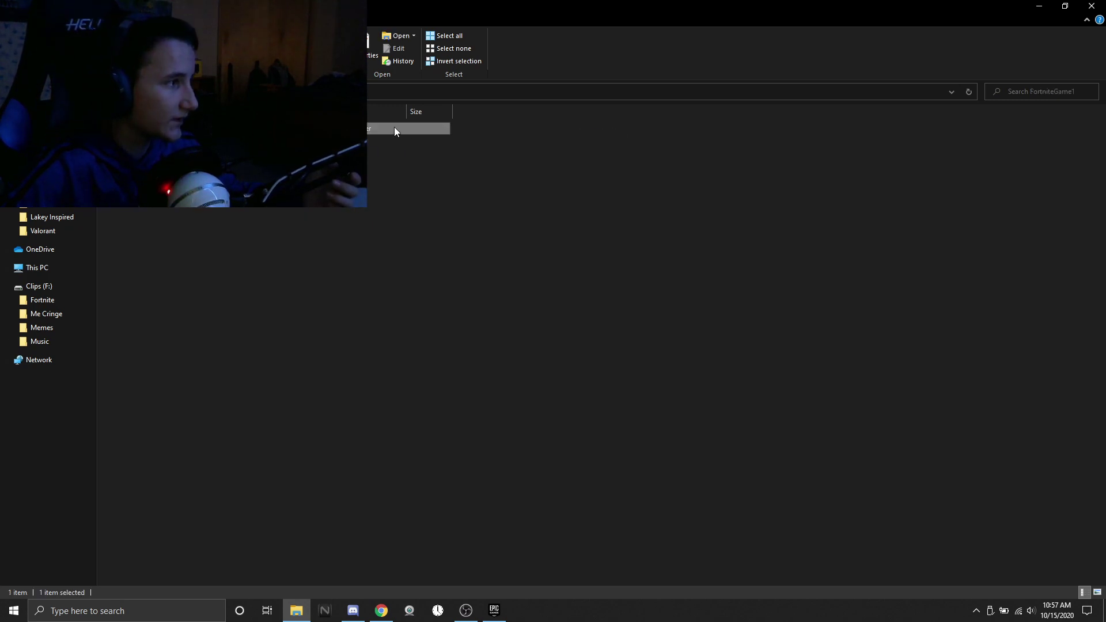
double_click(434, 130)
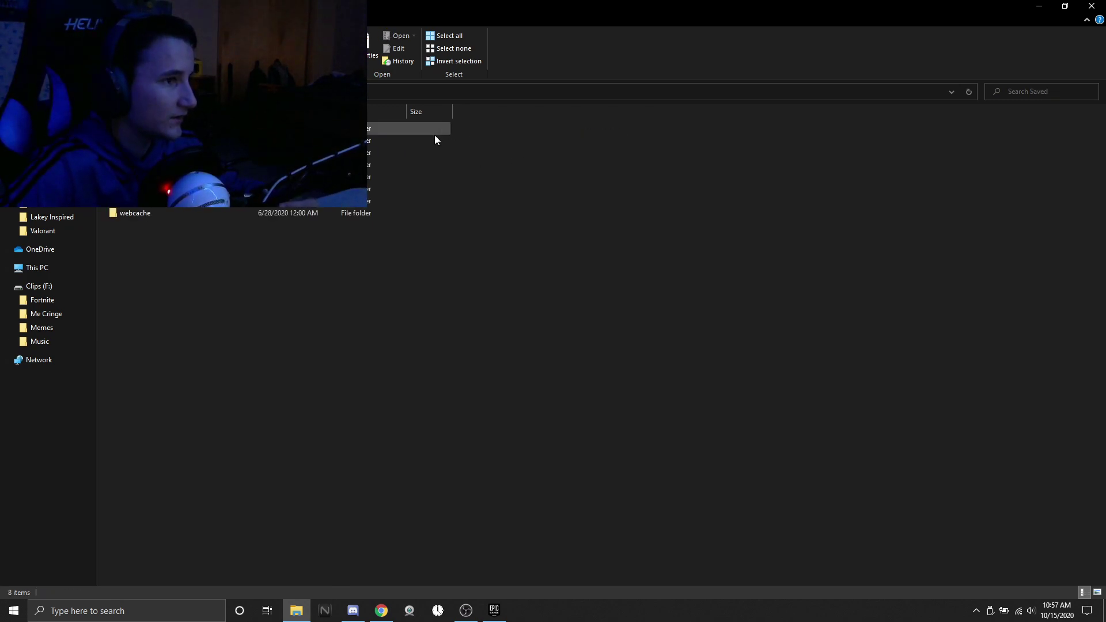
double_click(434, 134)
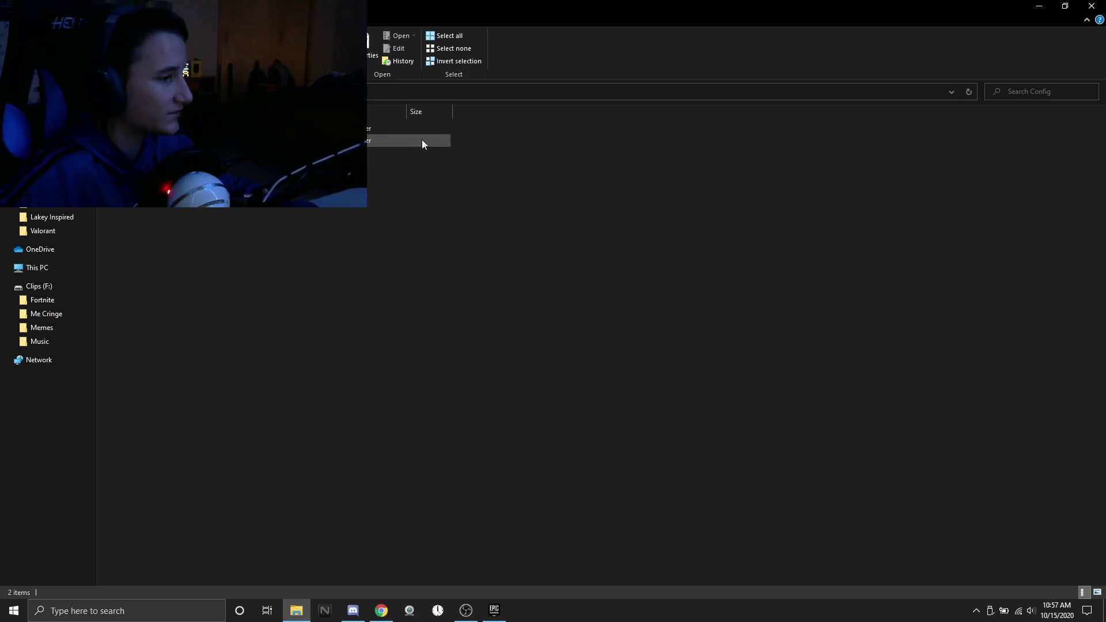
double_click(422, 141)
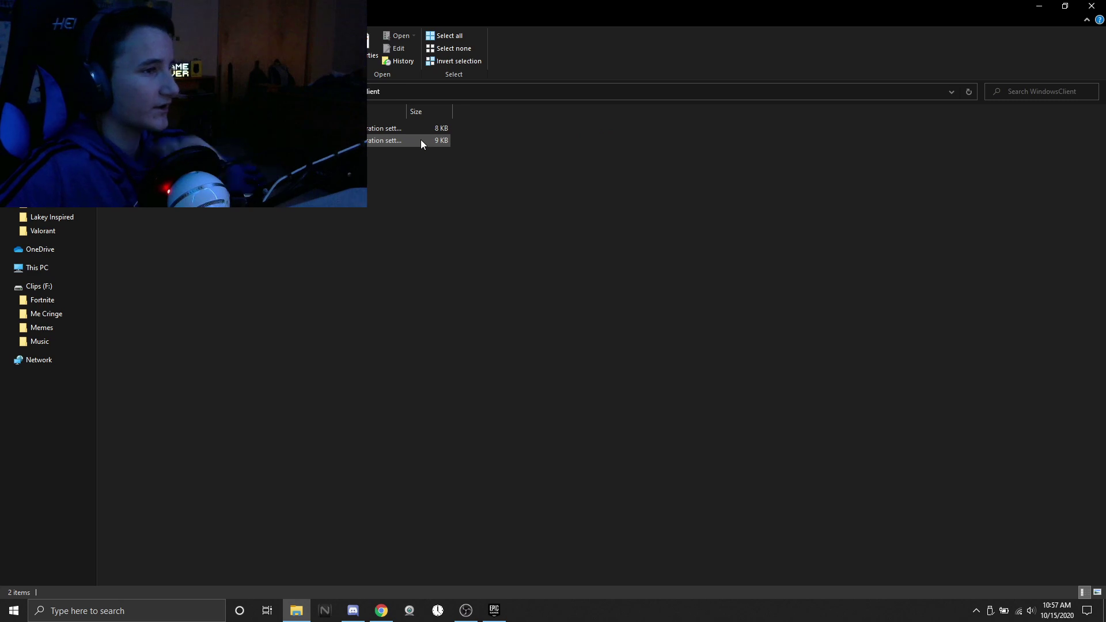
right_click(415, 135)
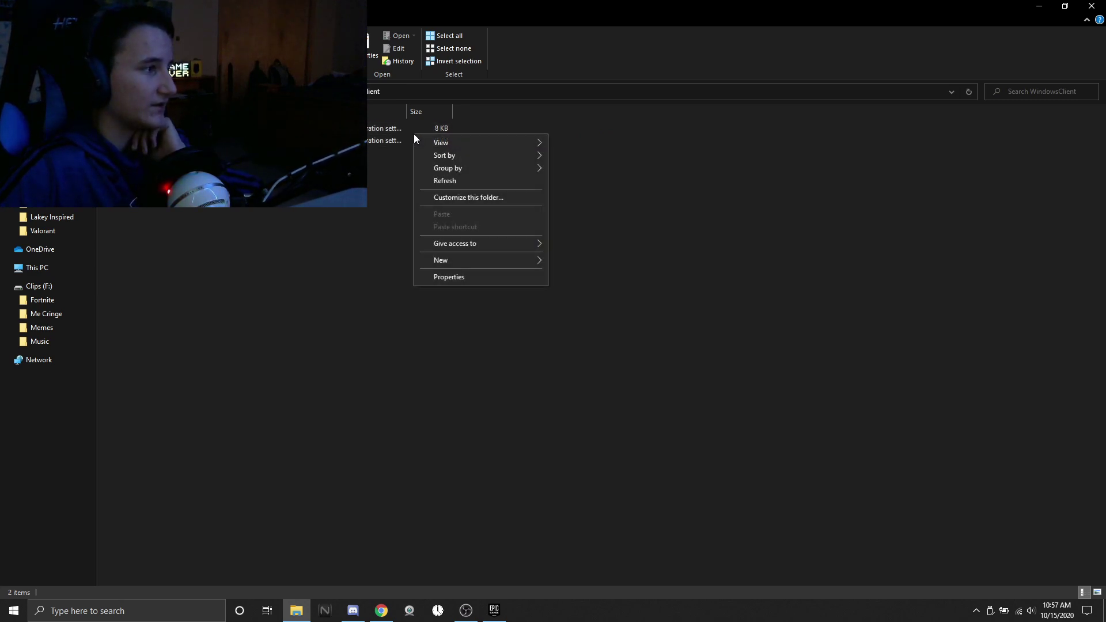
- Clear GameUserSettings' Read-only attribute, apply it, and open the file in Notepad
click(439, 277)
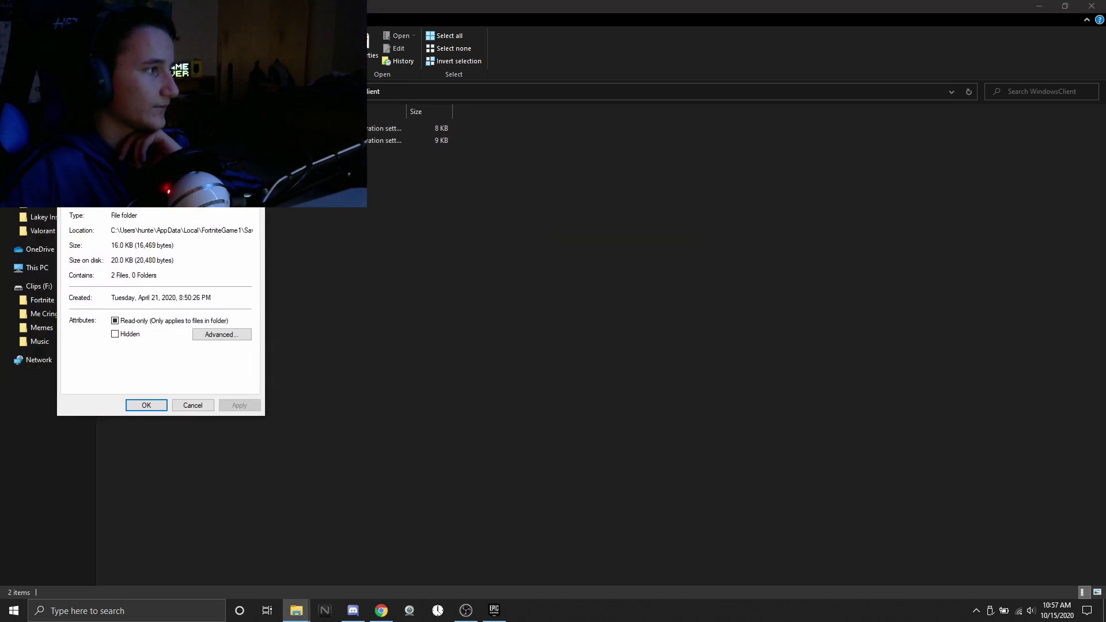
click(665, 140)
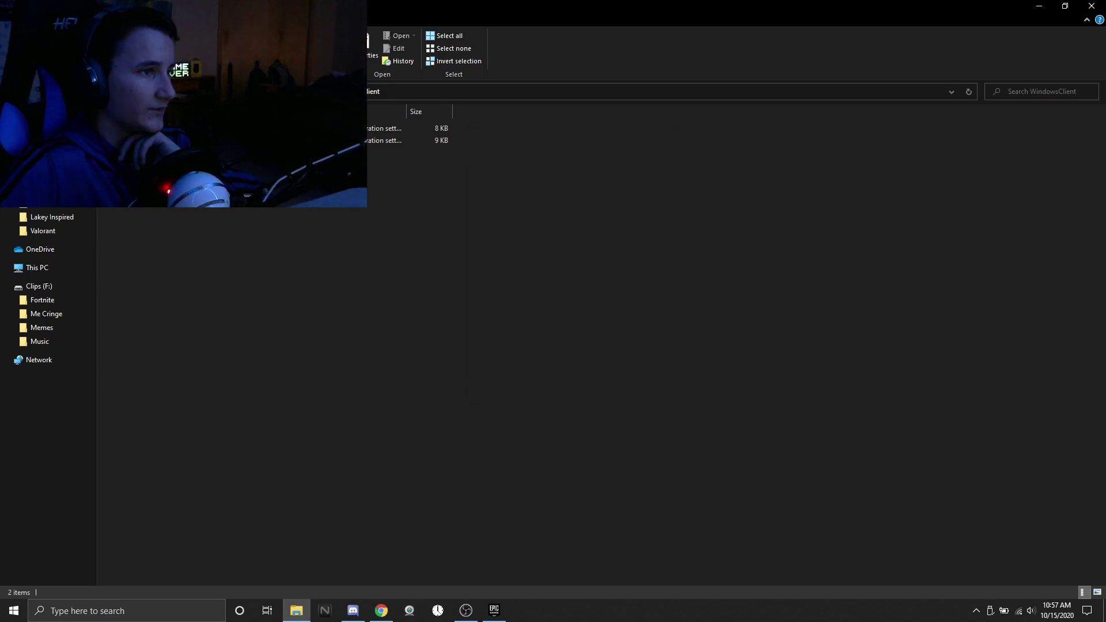
right_click(447, 129)
click(314, 400)
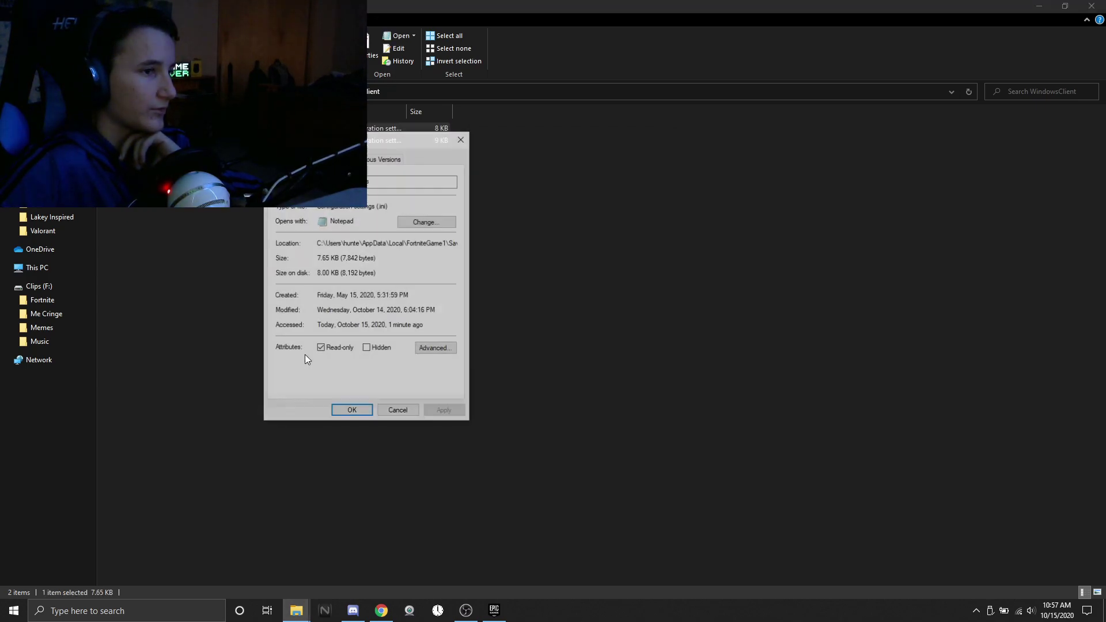
click(320, 348)
click(445, 411)
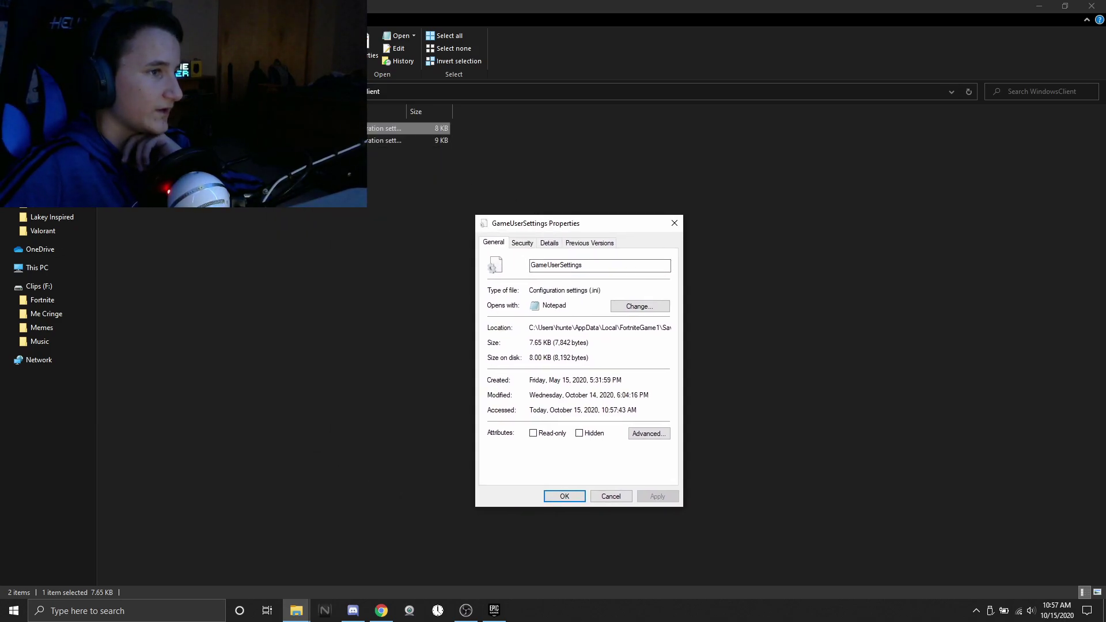
double_click(398, 128)
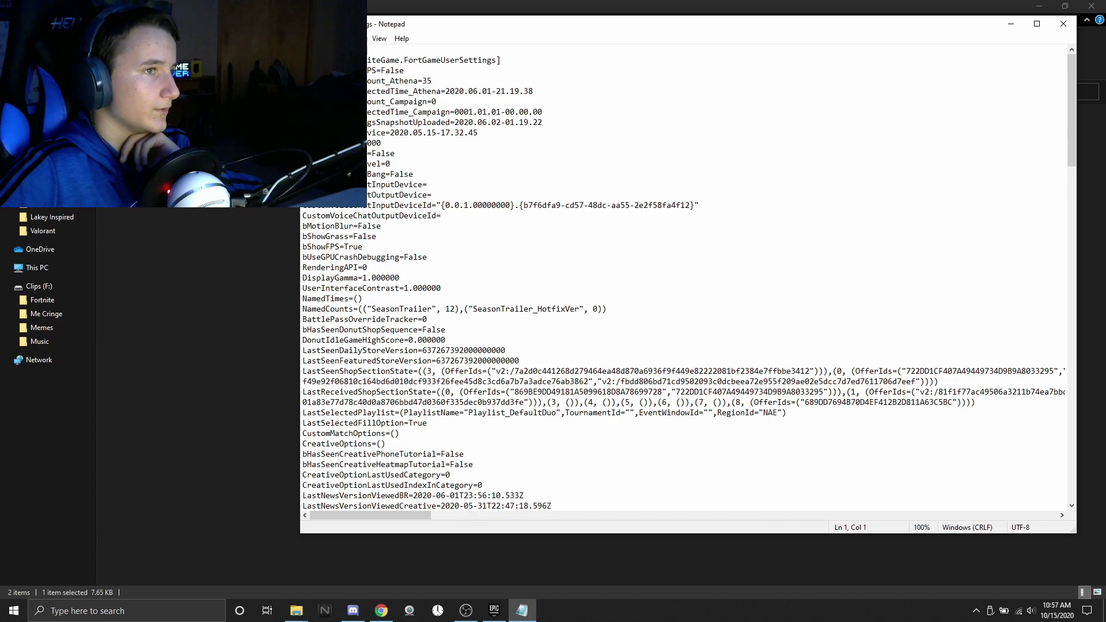
- Open Replace and change every 1920 to 1722 with Replace All
click(330, 38)
click(398, 174)
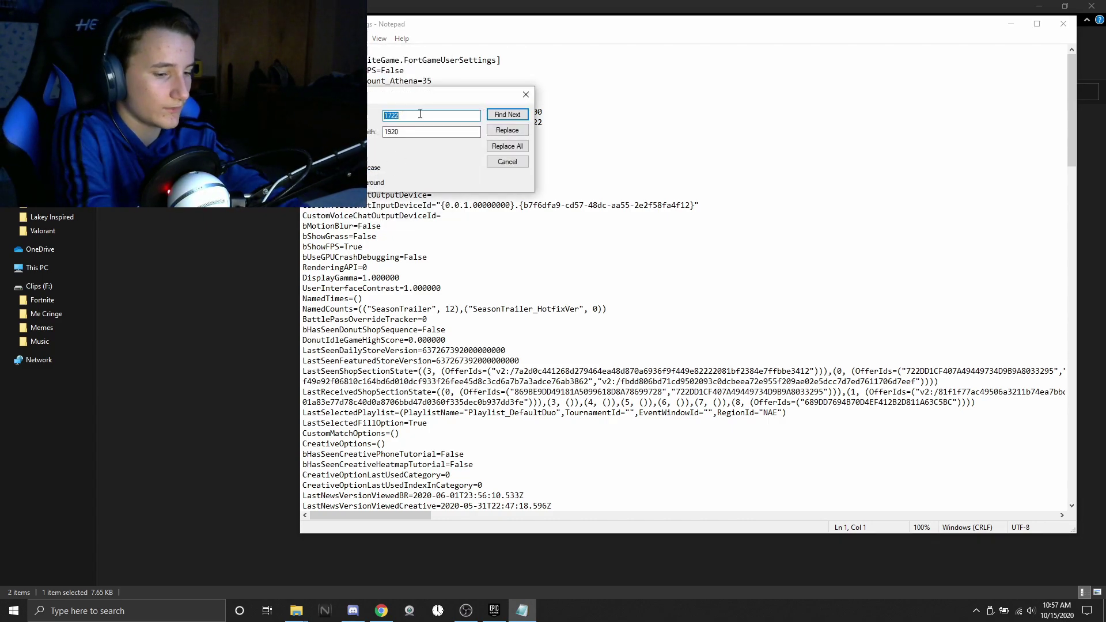
text(1920)
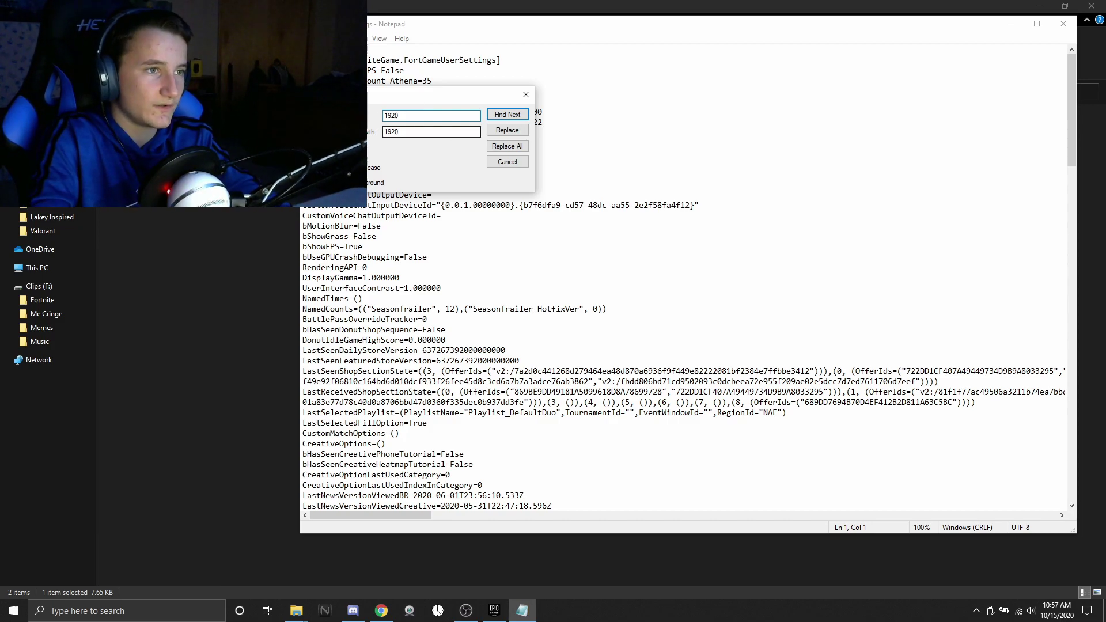
key(BackSpace)
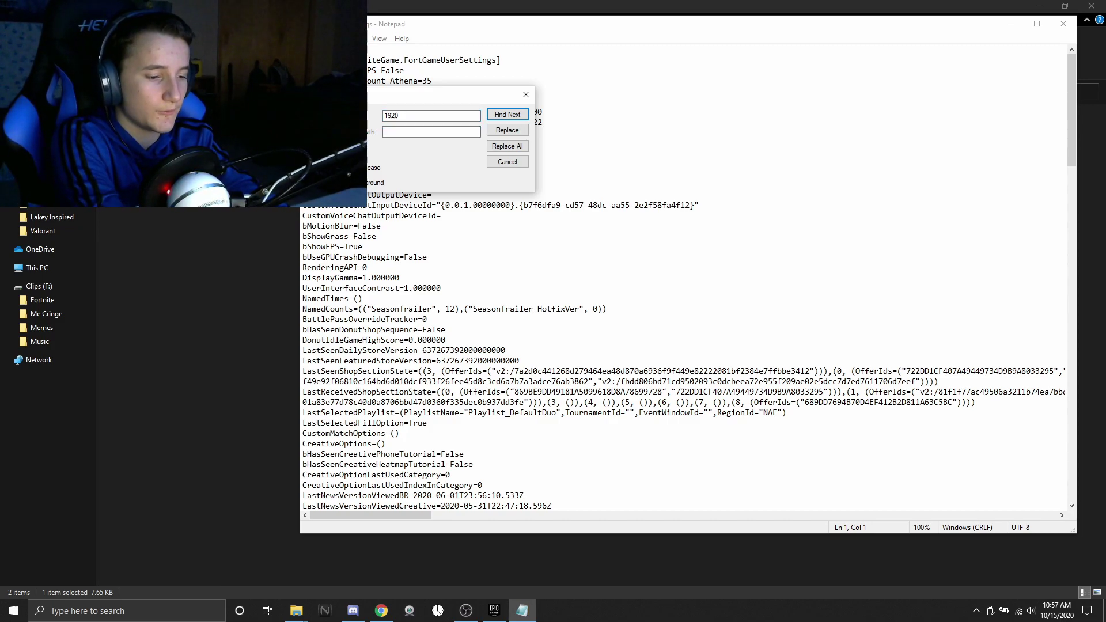
text(1722)
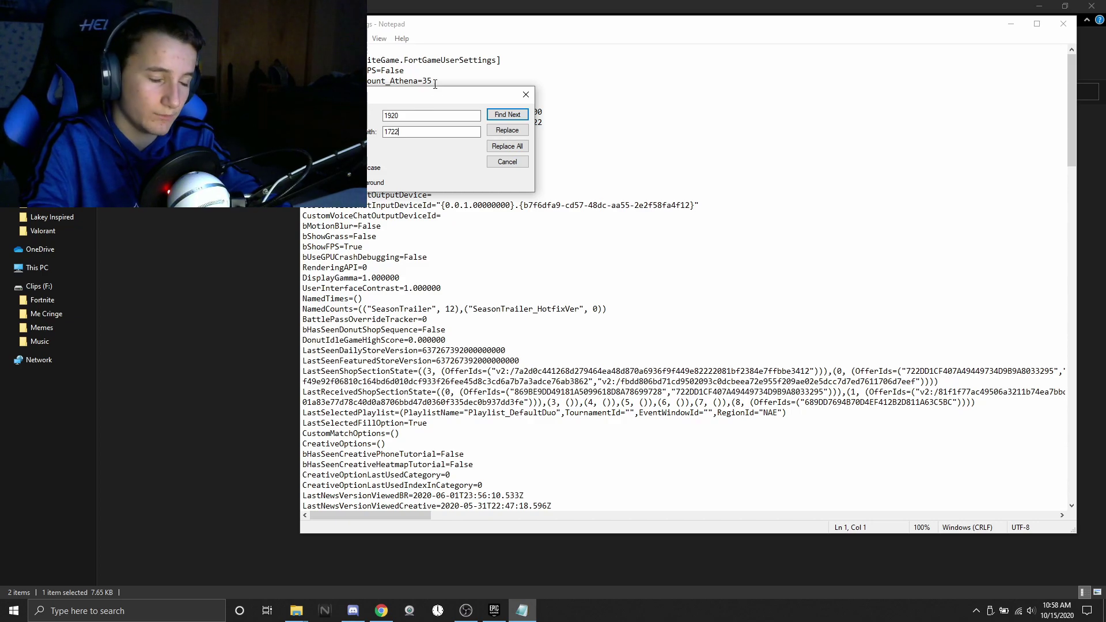
click(516, 149)
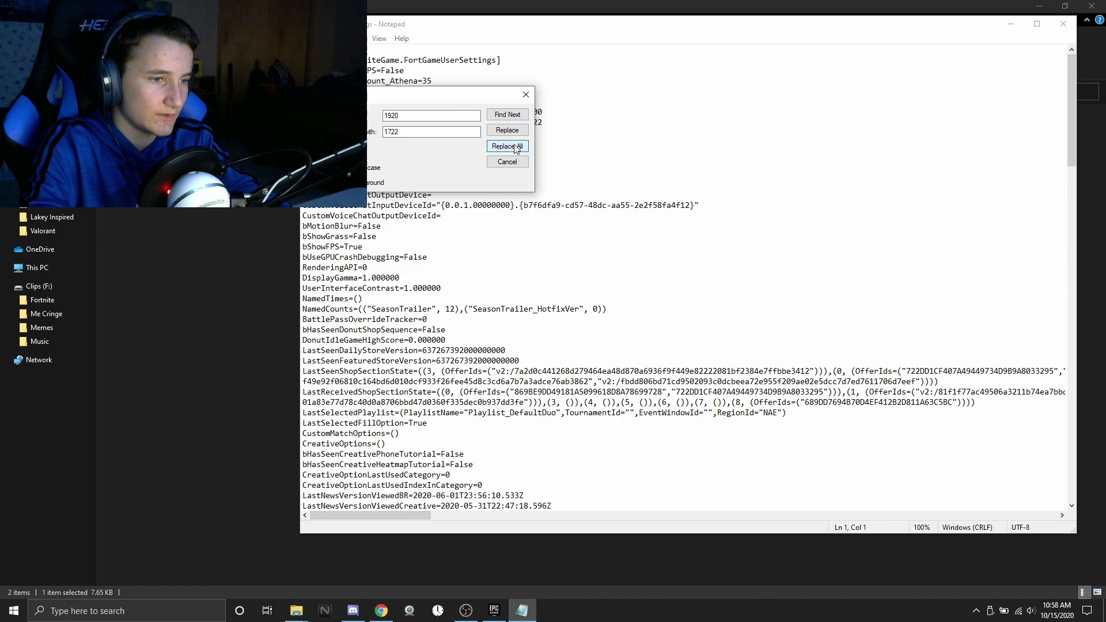
click(508, 116)
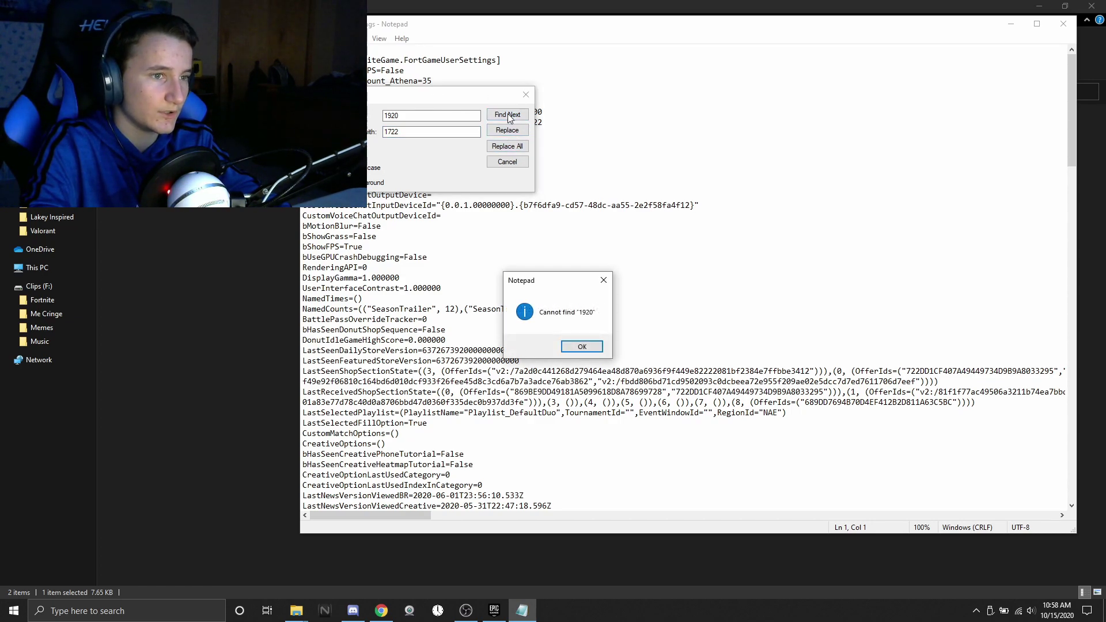
click(582, 347)
- Replace every 1080 with 1070, then close the Replace dialog
double_click(419, 116)
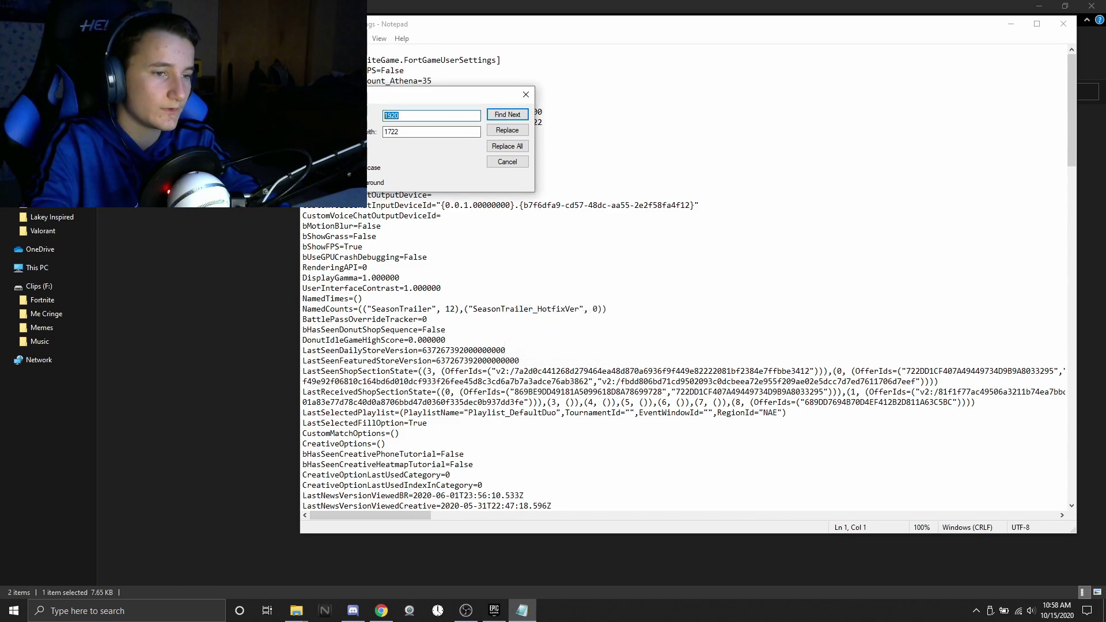
key(BackSpace)
text(1070)
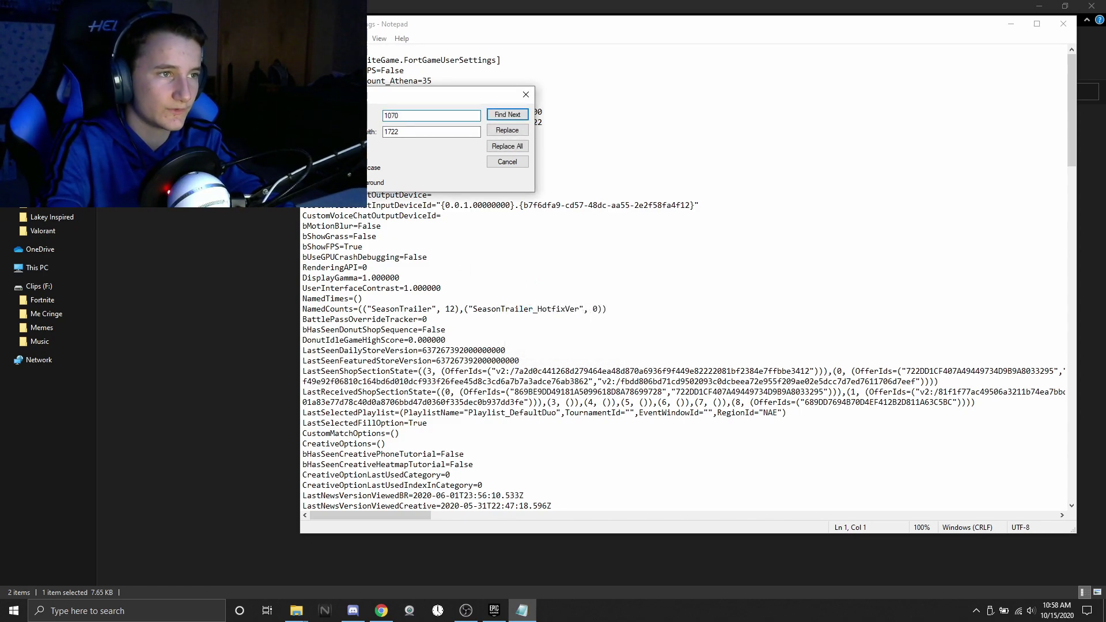
double_click(421, 136)
text(1070)
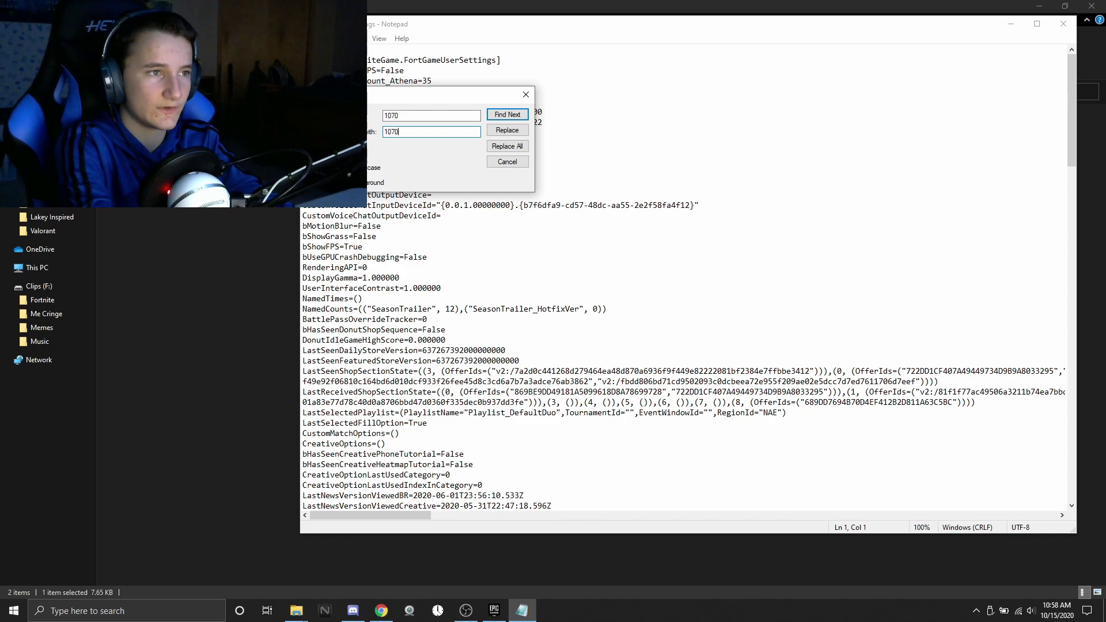
click(503, 147)
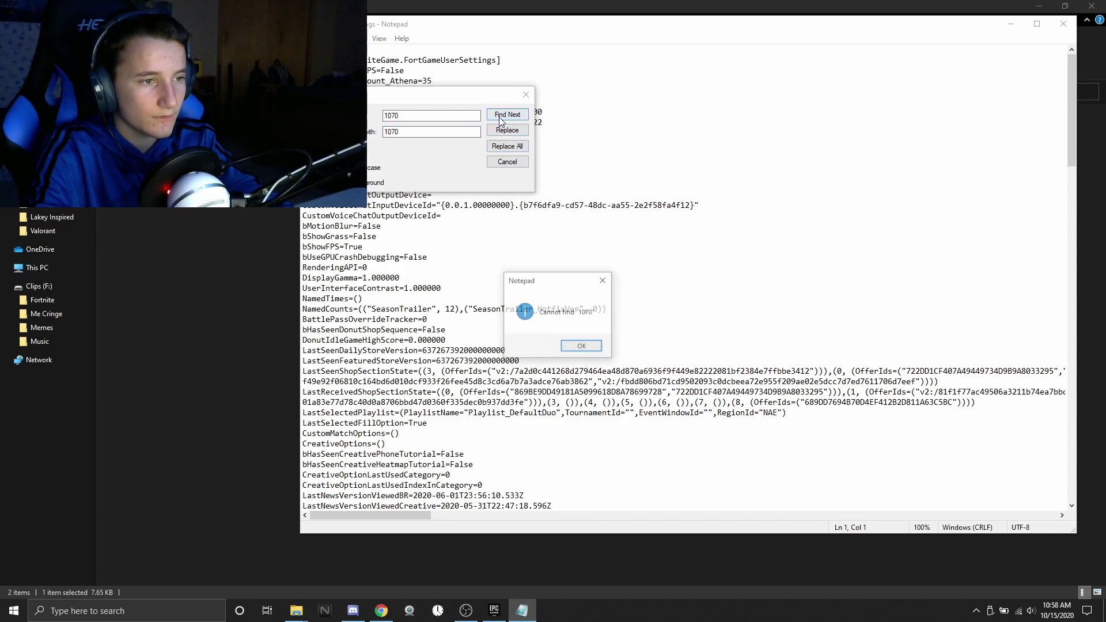
click(582, 347)
click(439, 115)
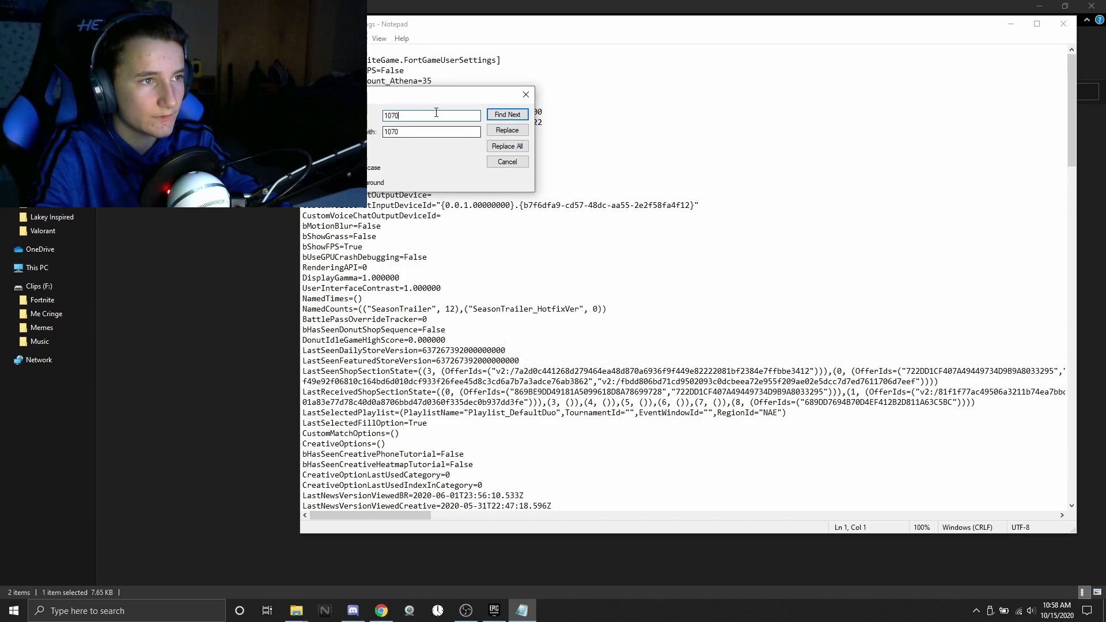
key(BackSpace)
key(BackSpace)
text(80)
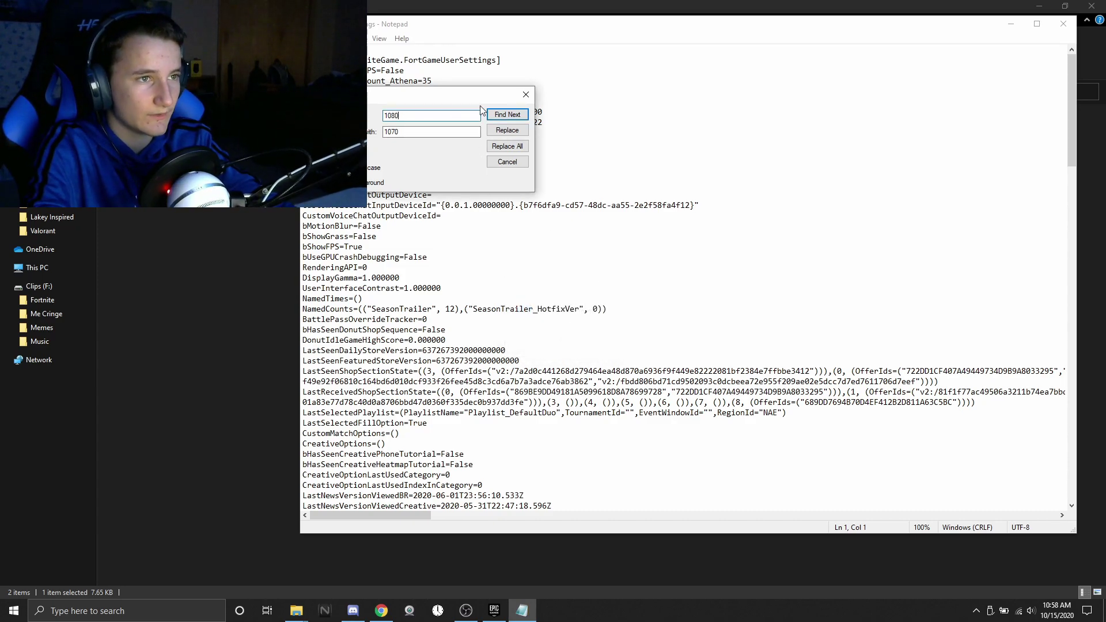
click(506, 115)
click(501, 147)
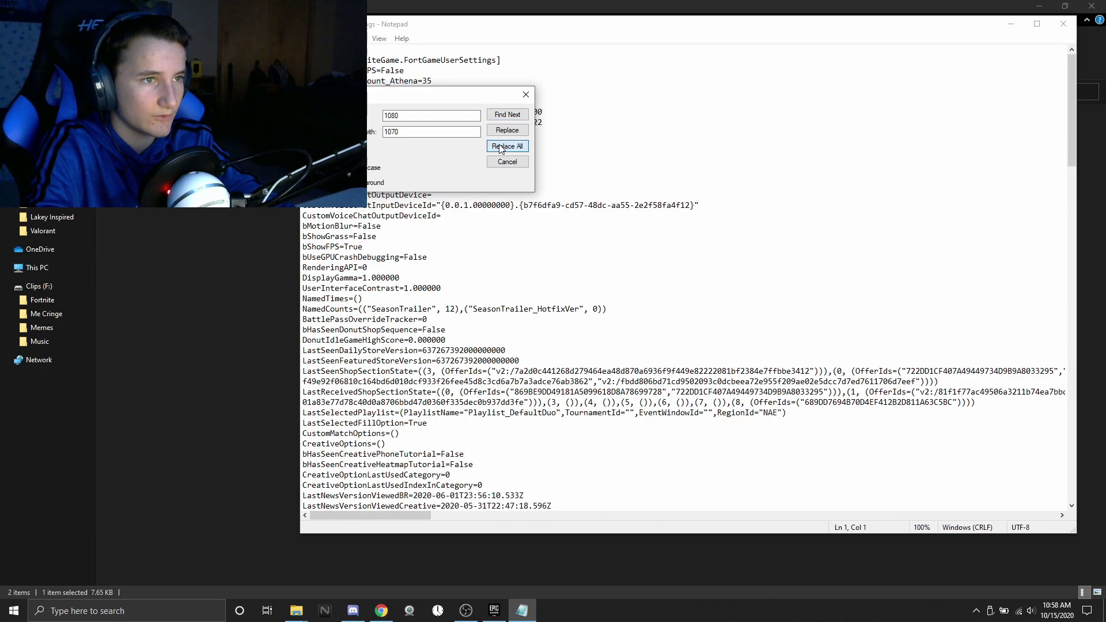
click(526, 94)
- Scroll through GameUserSettings.ini to check the 1722 by 1070 resolution entries
scroll(504, 124, down, 12)
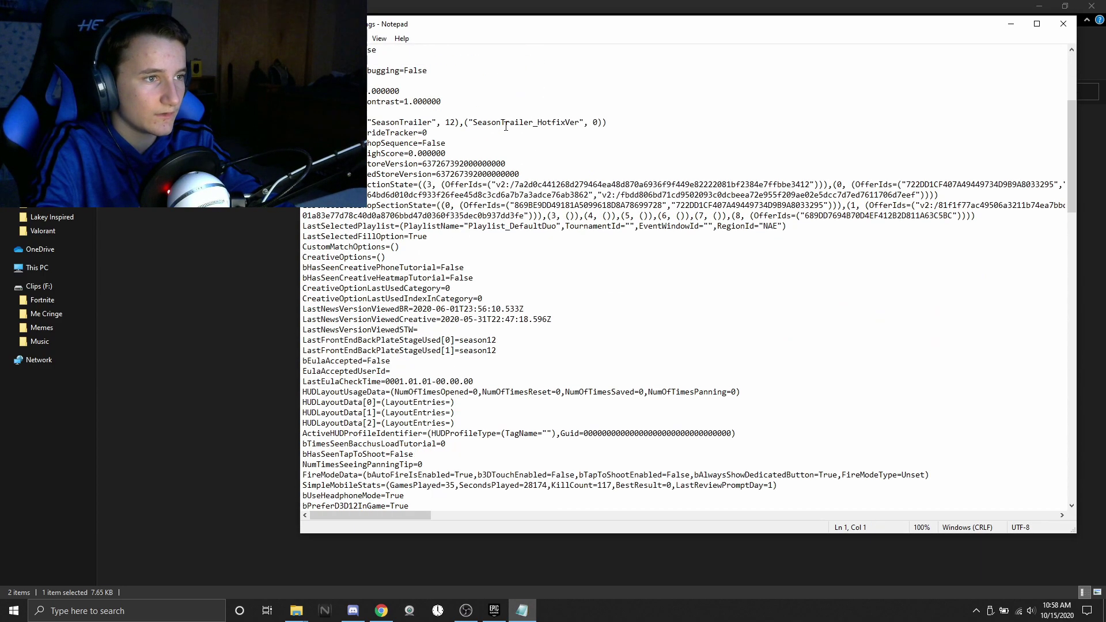
scroll(504, 124, down, 15)
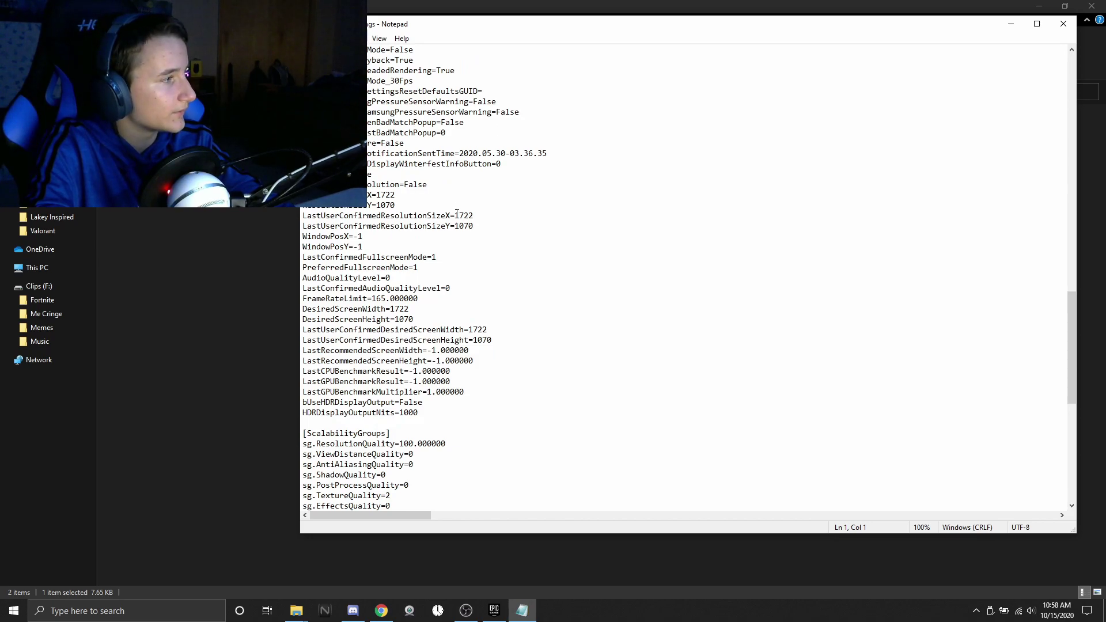
scroll(461, 228, up, 15)
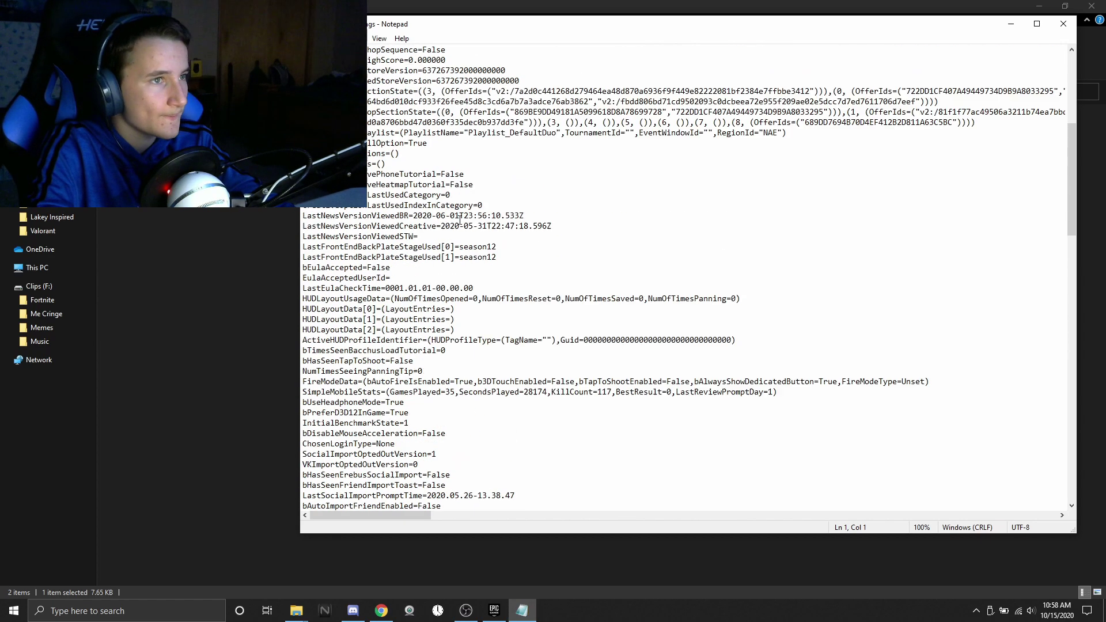
- Close Notepad without saving any changes to GameUserSettings.ini
click(309, 38)
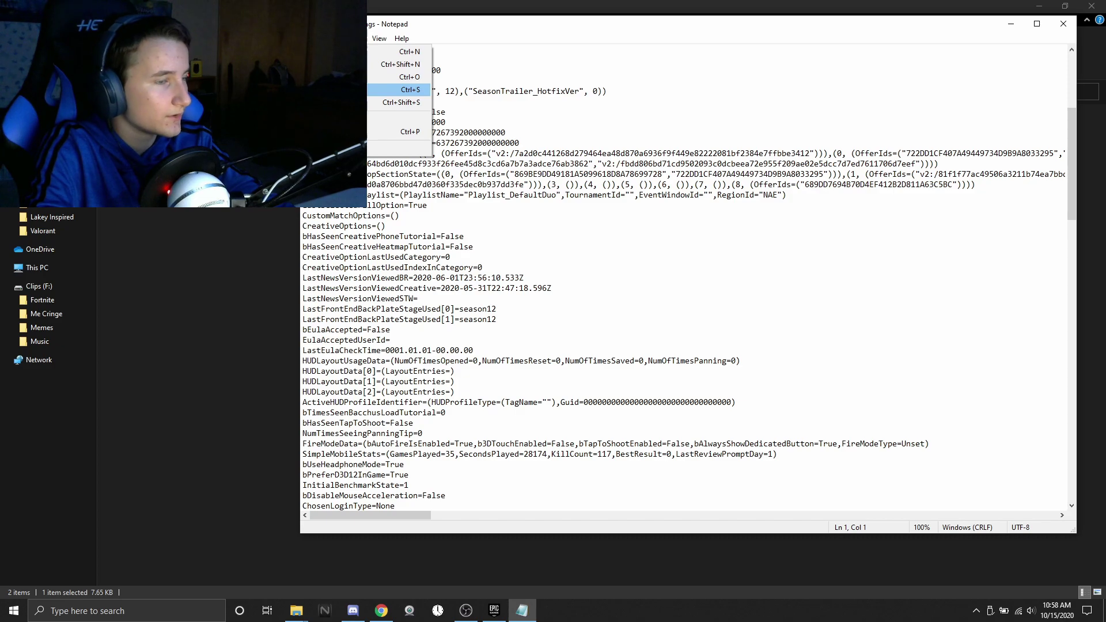
click(681, 92)
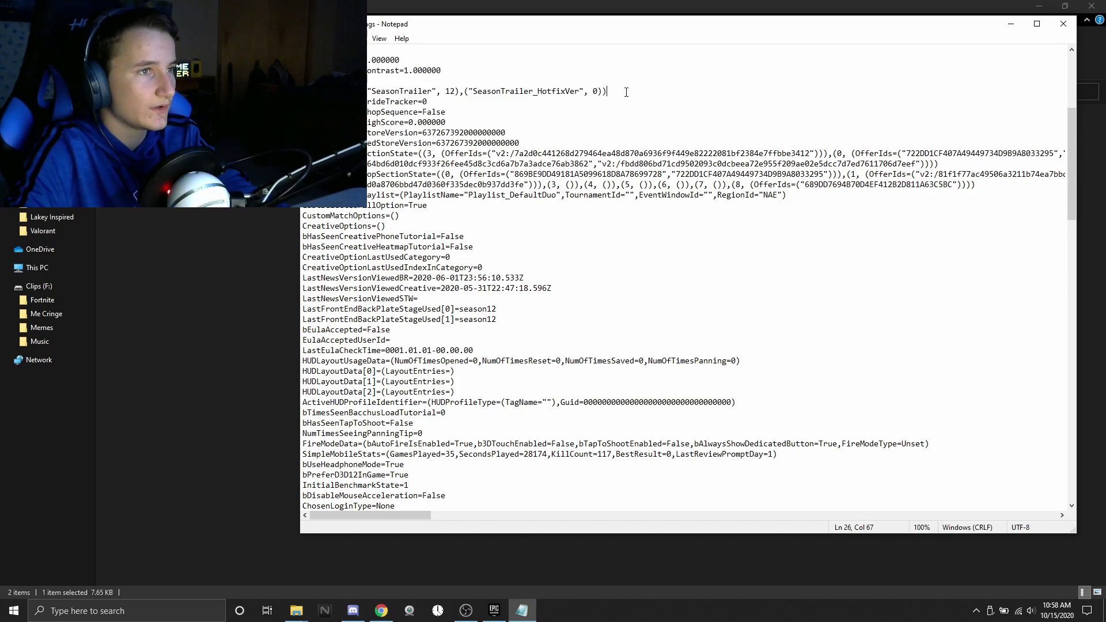
click(1075, 26)
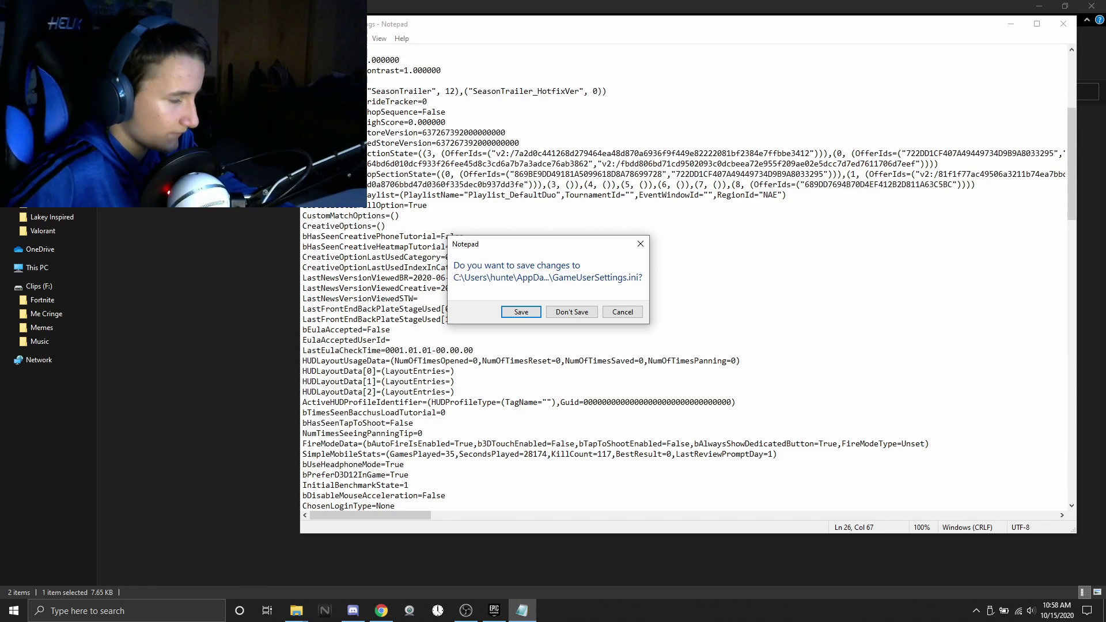
click(571, 313)
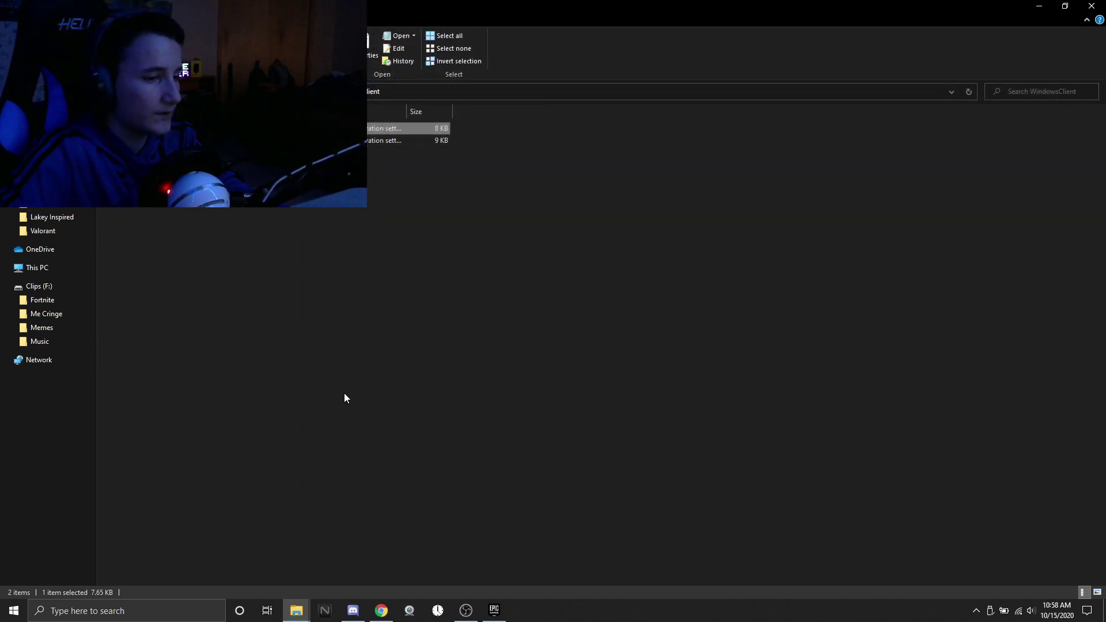
- Apply the Read-only attribute to GameUserSettings.ini in its Properties, then close File Explorer
right_click(287, 129)
click(317, 400)
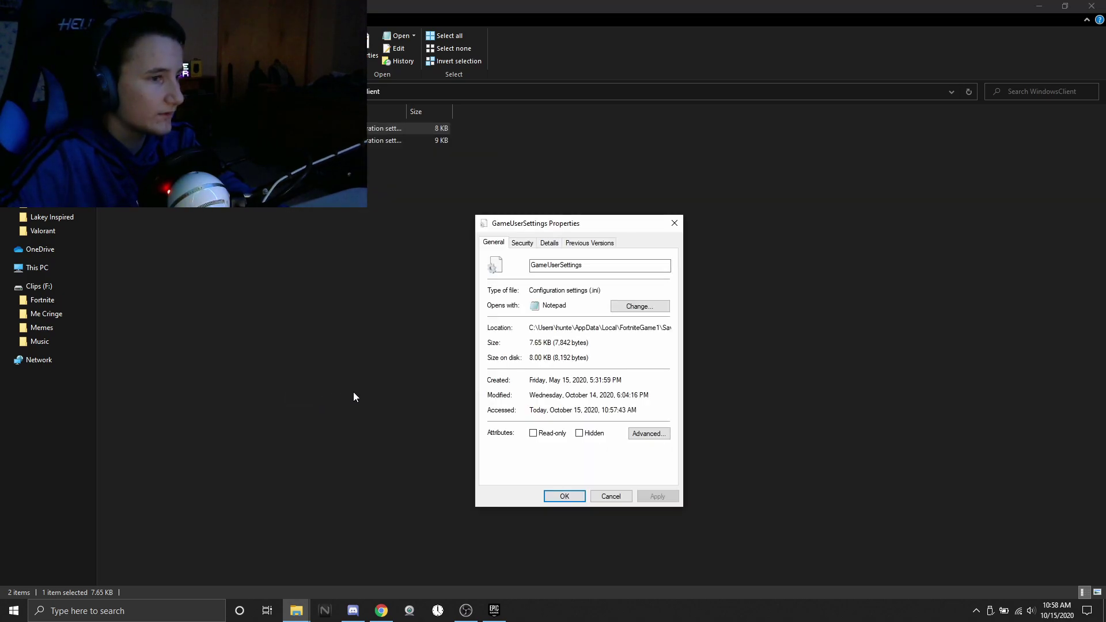
click(532, 433)
click(657, 497)
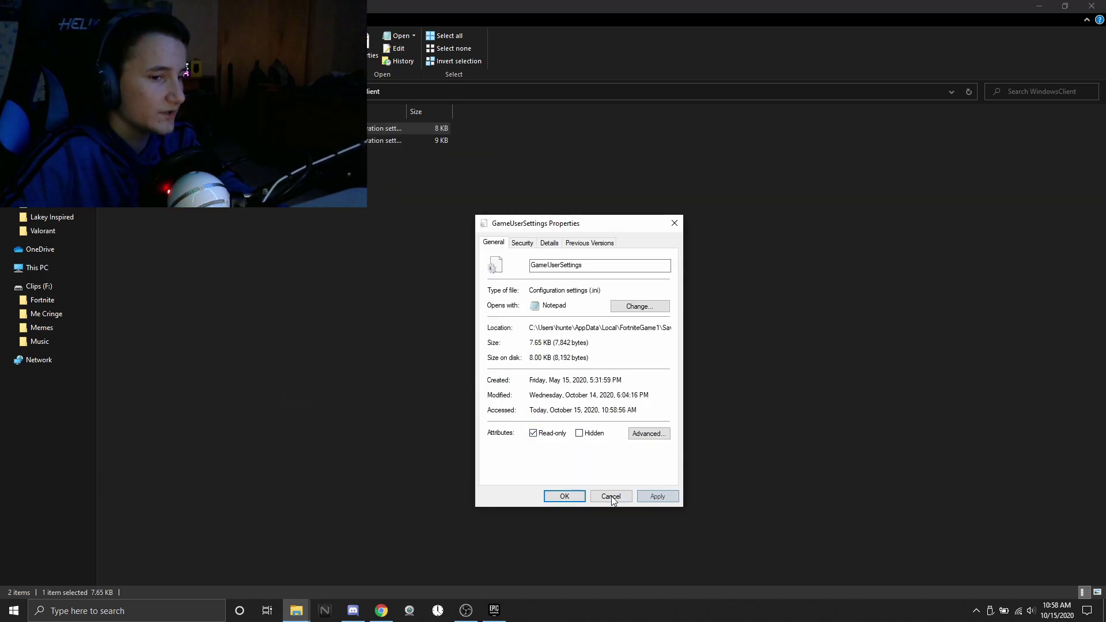
click(575, 497)
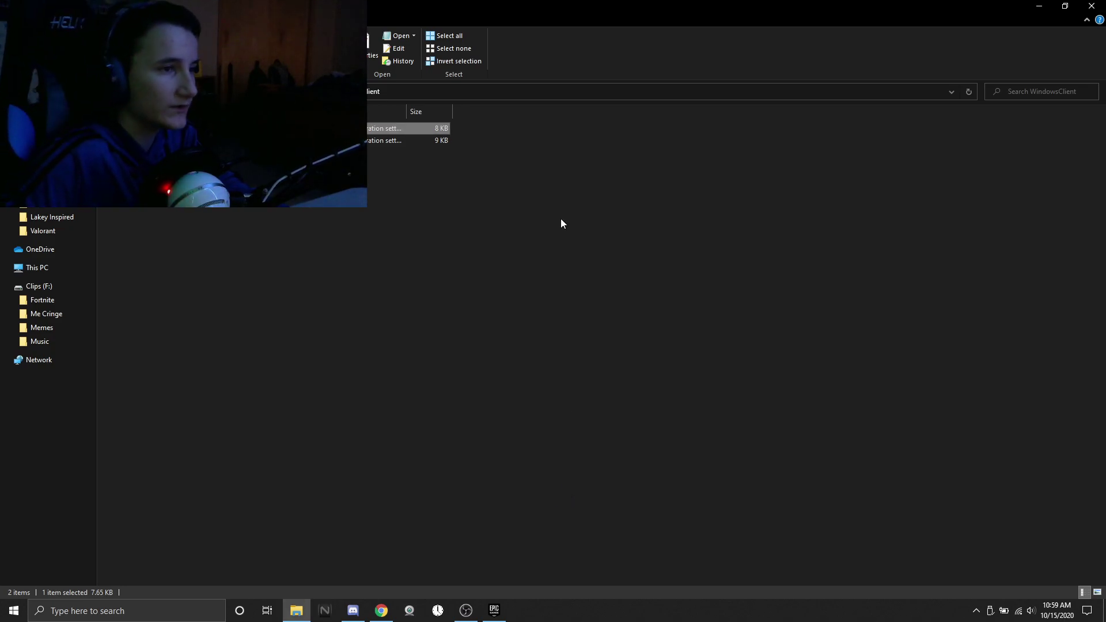
click(1040, 6)
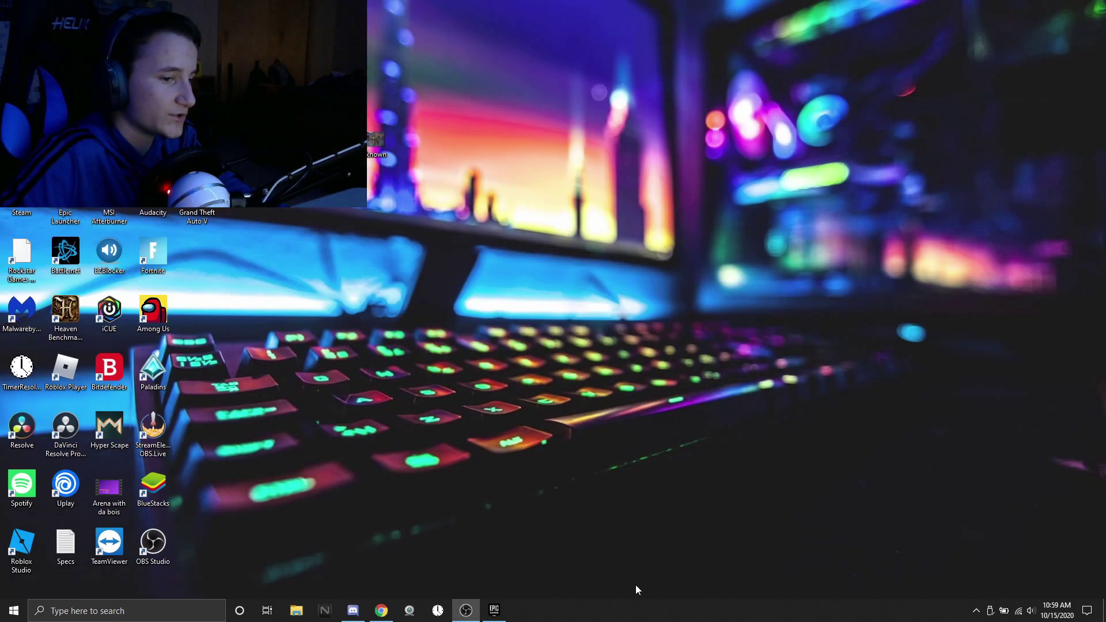
- Restore Epic Games Launcher from the taskbar to show the Library with Fortnite
click(495, 611)
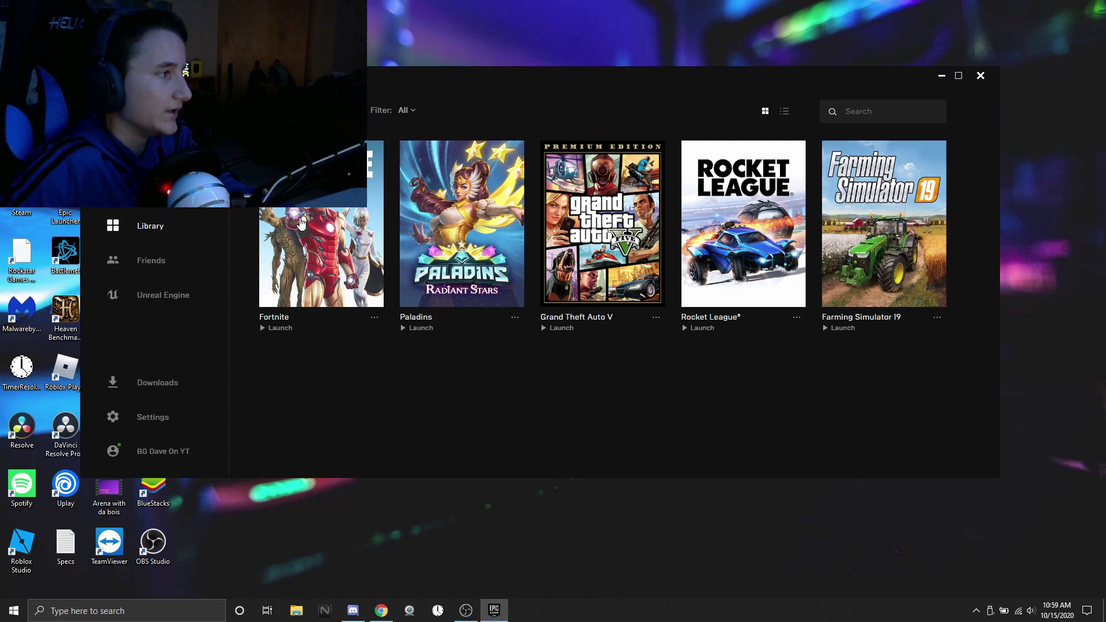